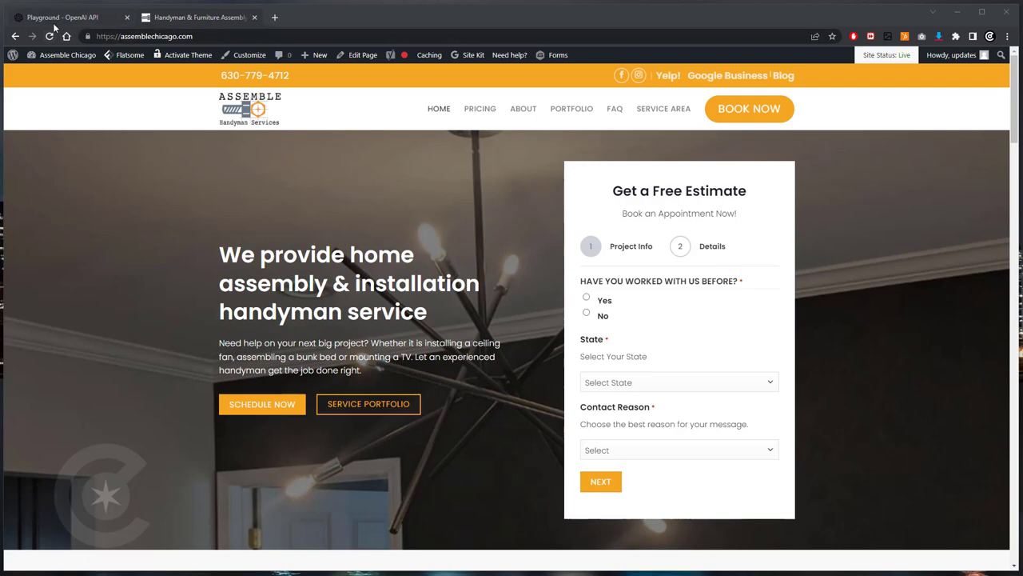
- Open the Assemble Chicago site's WordPress admin Dashboard from the site name in the admin bar
left_click(54, 19)
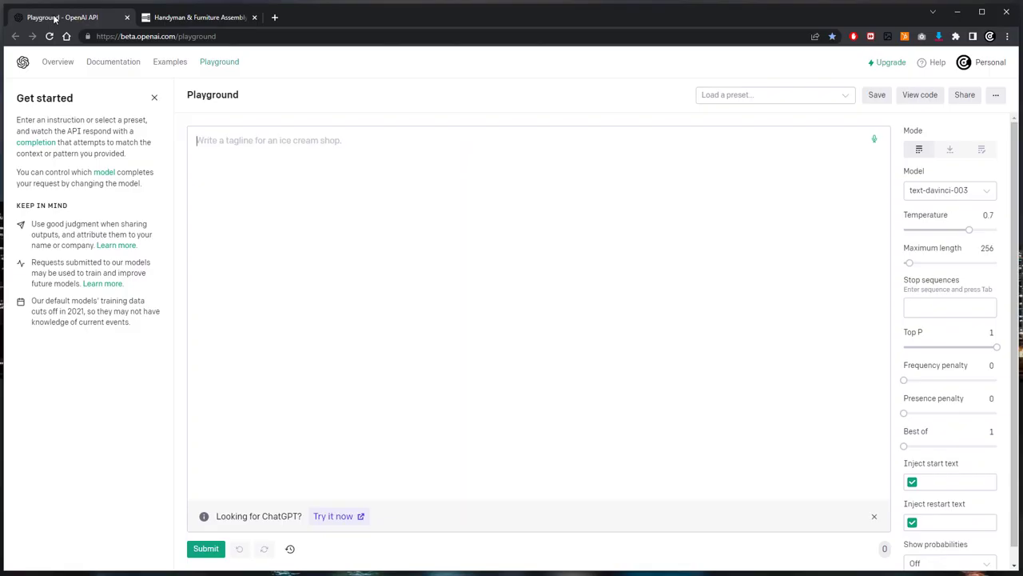
left_click(179, 19)
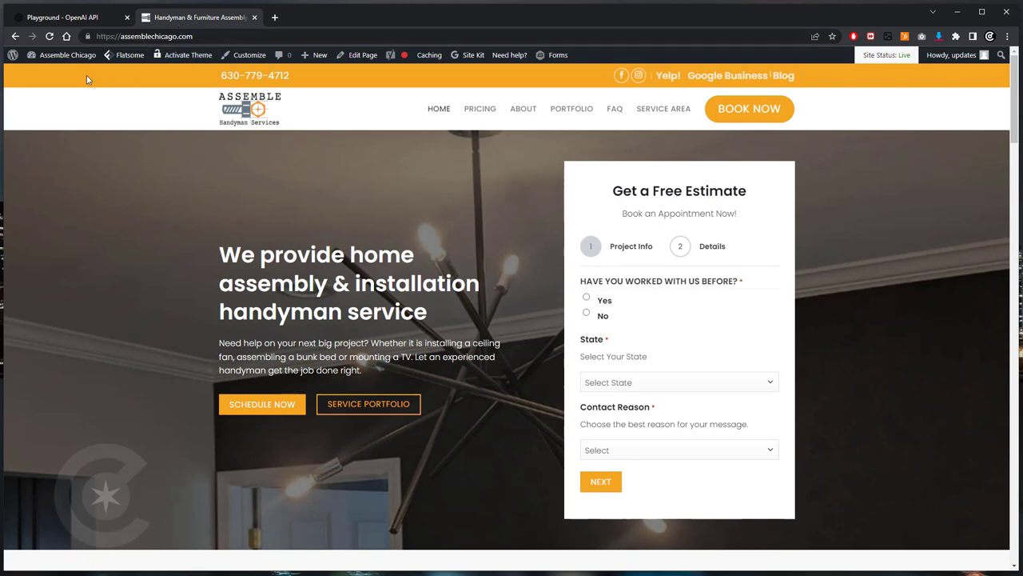
mouse_move(68, 54)
left_click(77, 57)
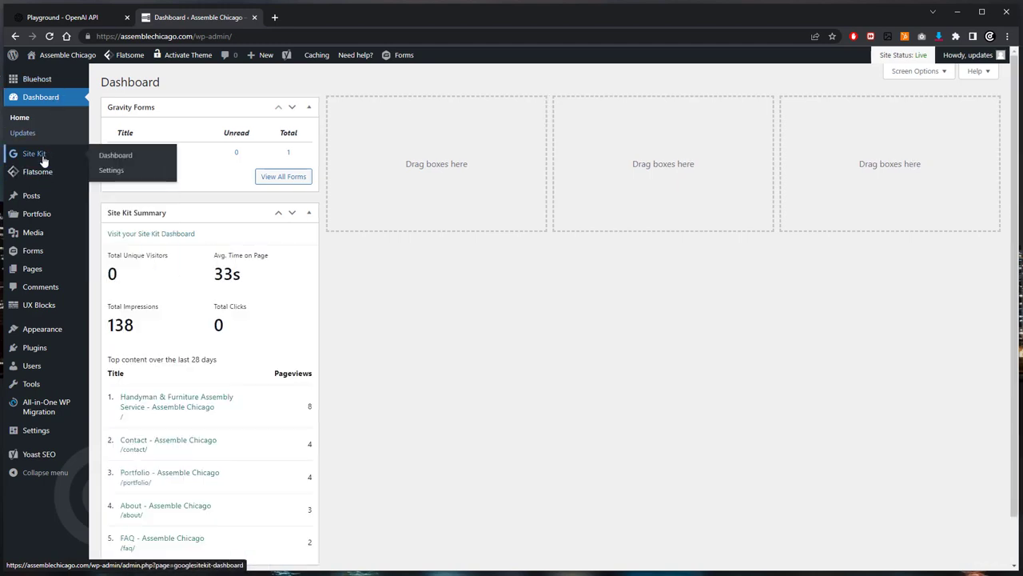
- Find 'desk assembly service' under Site Kit's top search queries and open it in Search Console
left_click(40, 153)
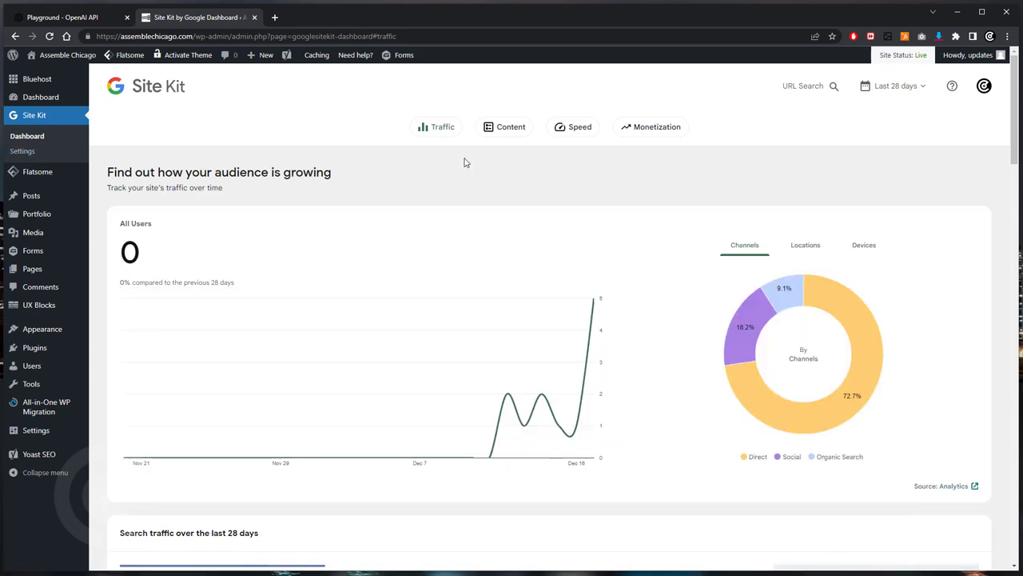
scroll(453, 149, "down", 2)
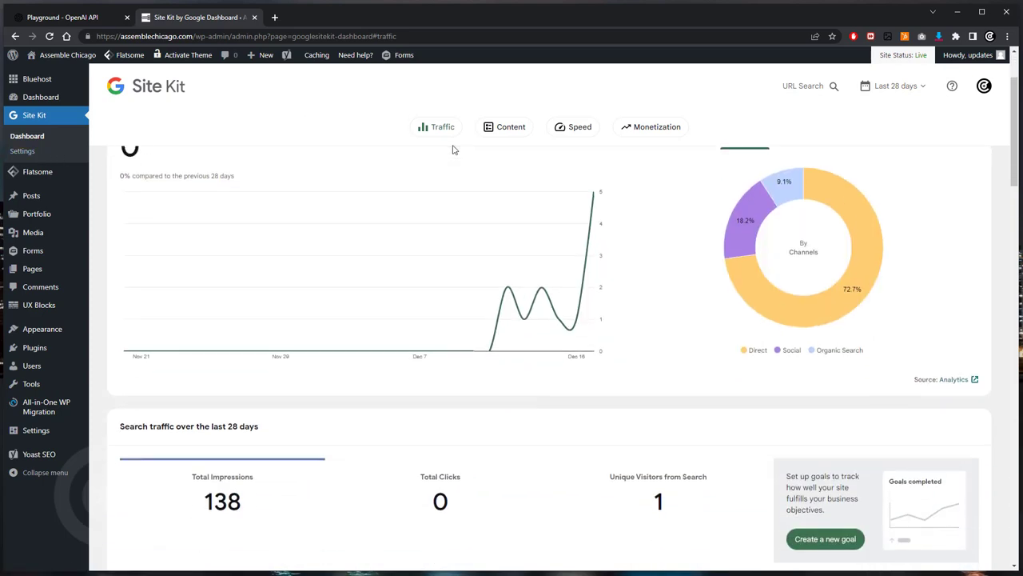
scroll(774, 312, "down", 1)
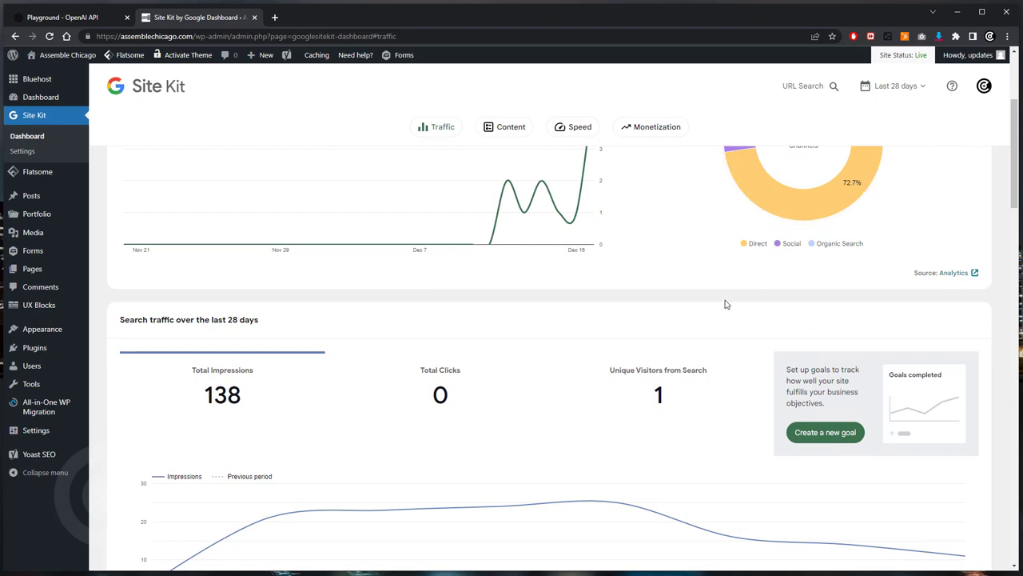
scroll(724, 303, "down", 2)
scroll(716, 310, "down", 3)
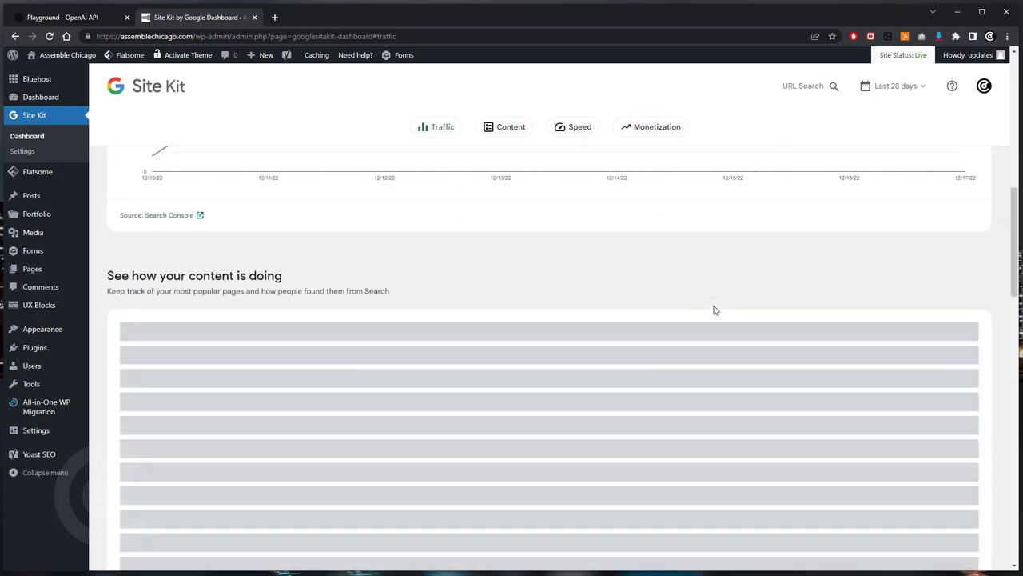
scroll(715, 311, "down", 3)
scroll(715, 310, "down", 1)
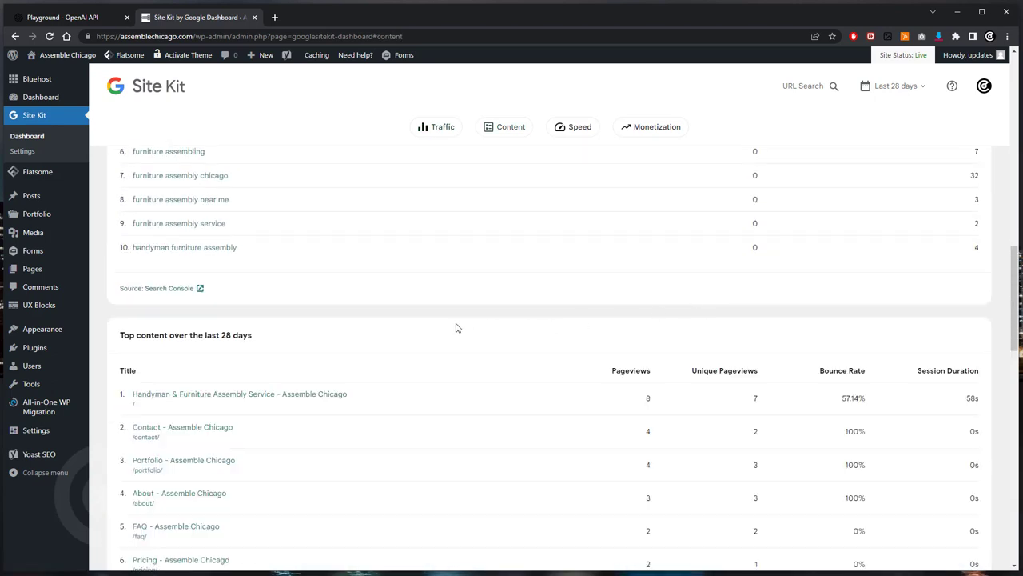
scroll(208, 257, "up", 2)
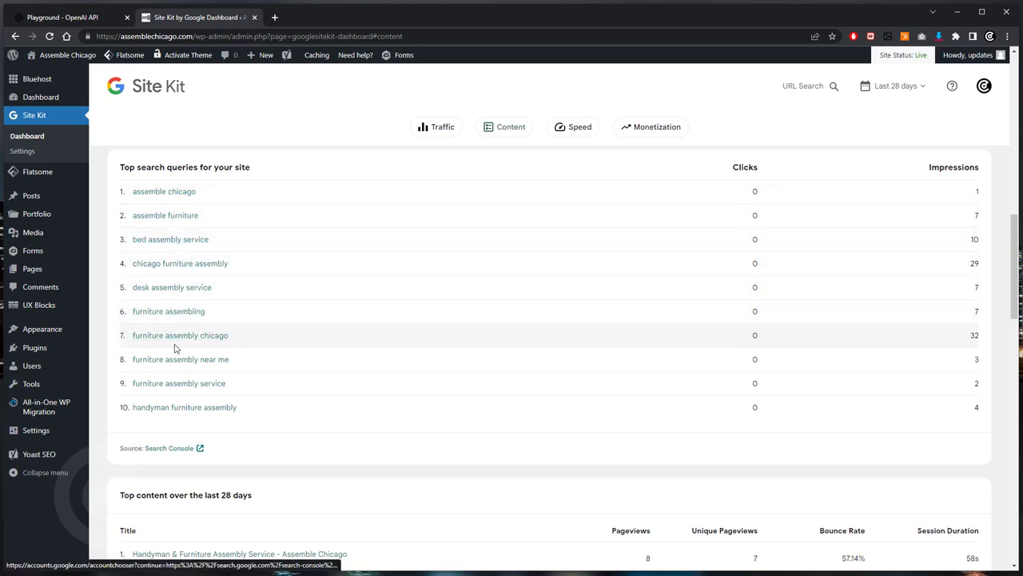
left_click(202, 292)
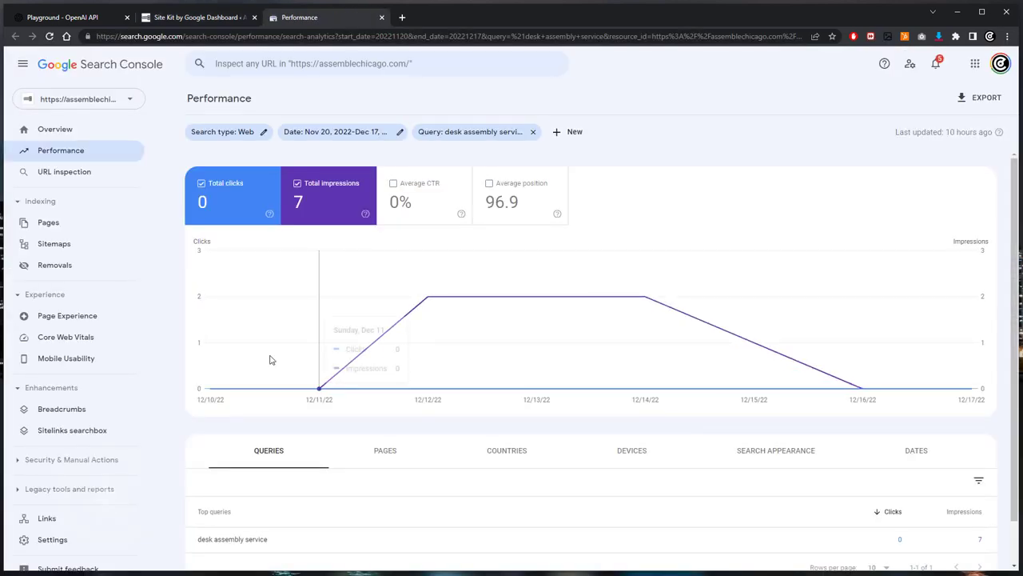
- Close the Search Console report and return to the OpenAI Playground
left_click(382, 17)
left_click(64, 17)
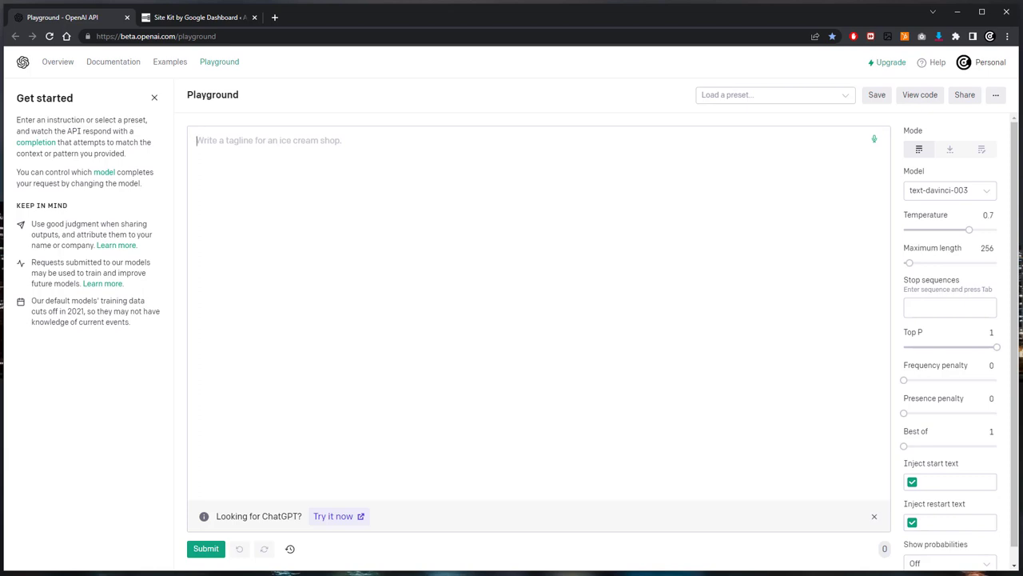
- Write a prompt asking for an article about Chicago desk assembly service
type("Write")
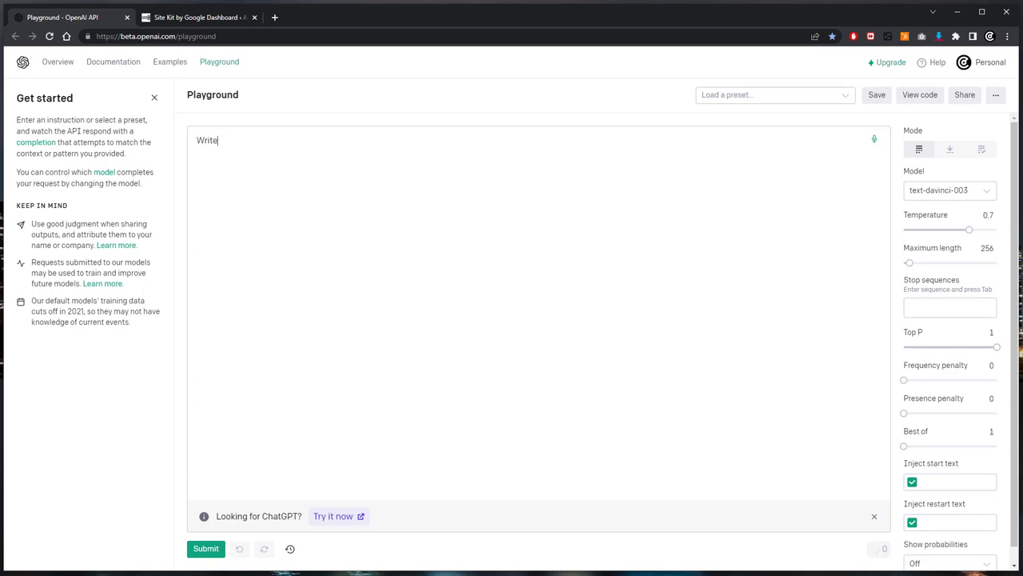
type(" an a")
type("rticle")
type(" about")
type("scheduling professional desk assembly service provided by Jack around the chicago area.")
left_click(328, 140)
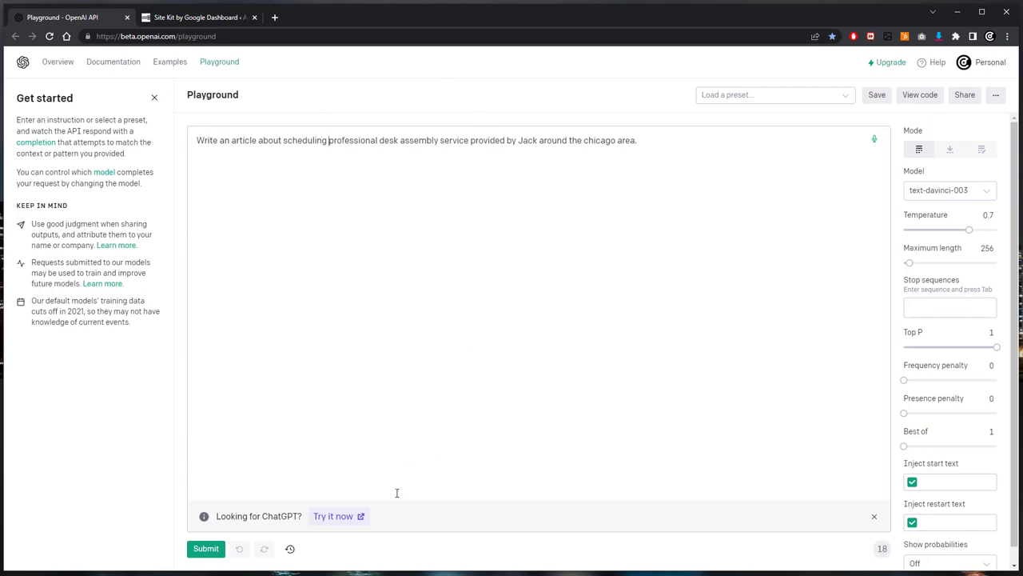
- Generate the full five-paragraph desk assembly article and select all its text
left_click(203, 554)
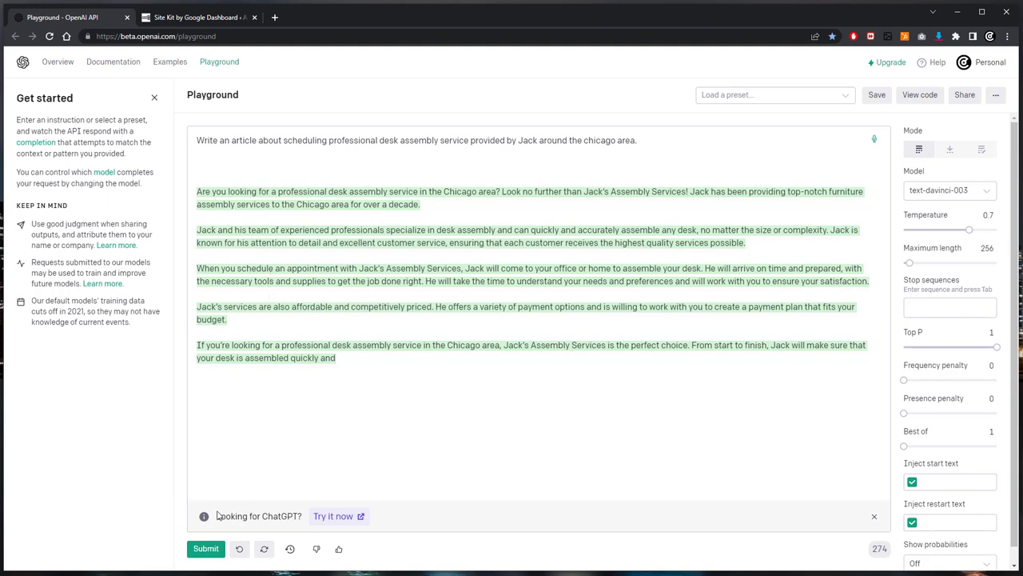
left_click(202, 552)
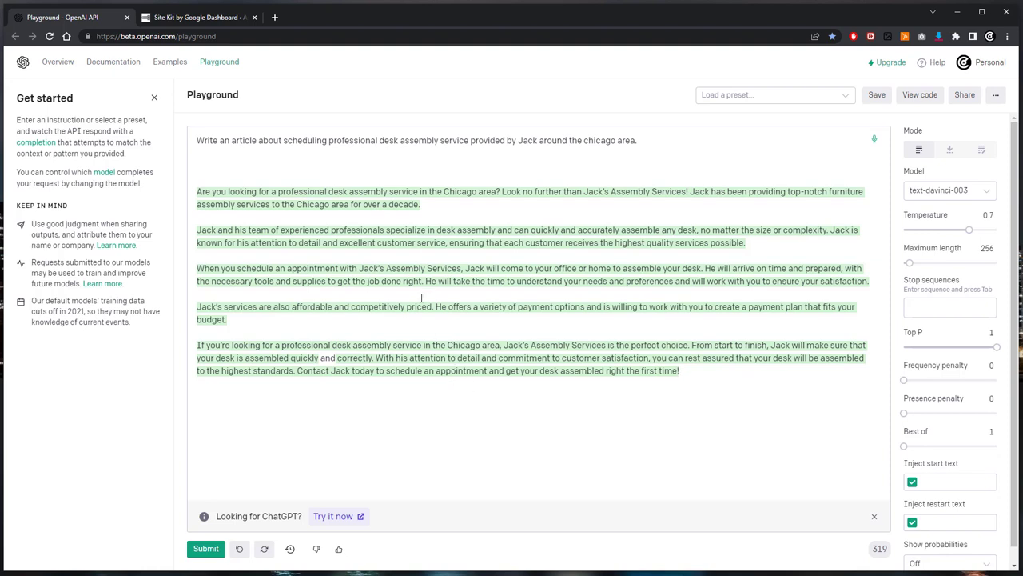
left_click(653, 158)
left_click_drag(679, 372, 192, 200)
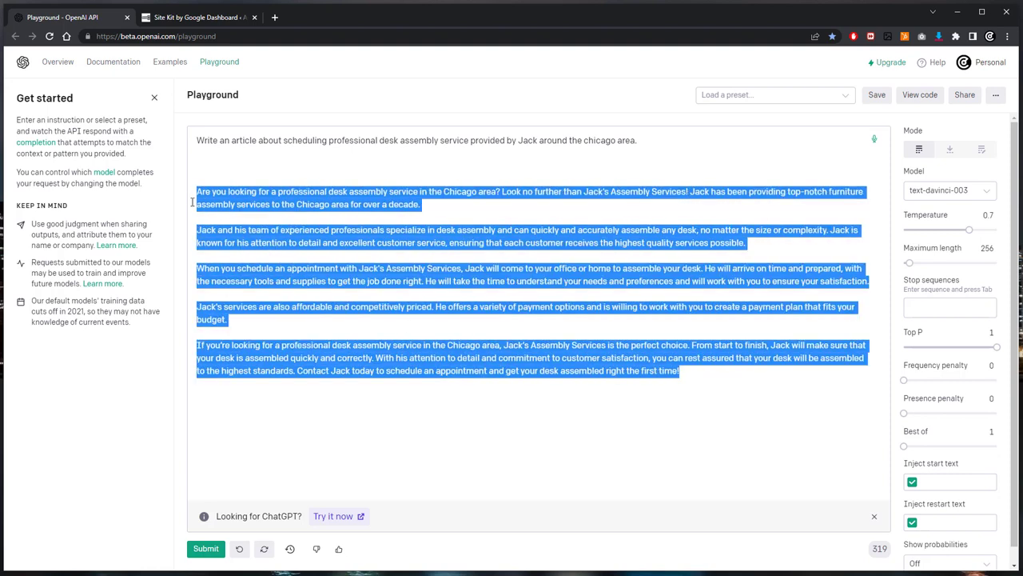
- Remove the article from the Playground and start a new WordPress post
key("BackSpace")
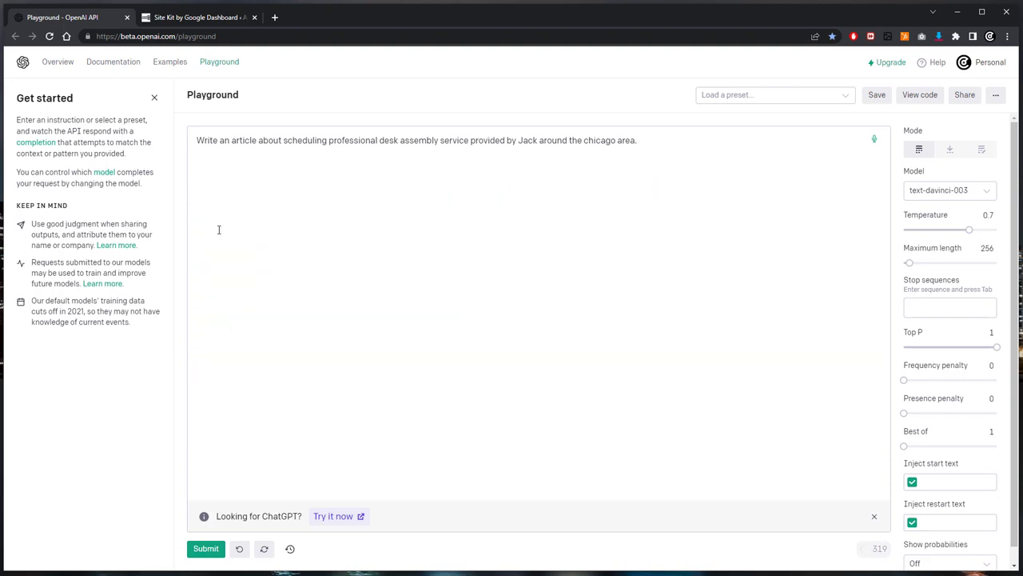
left_click(211, 17)
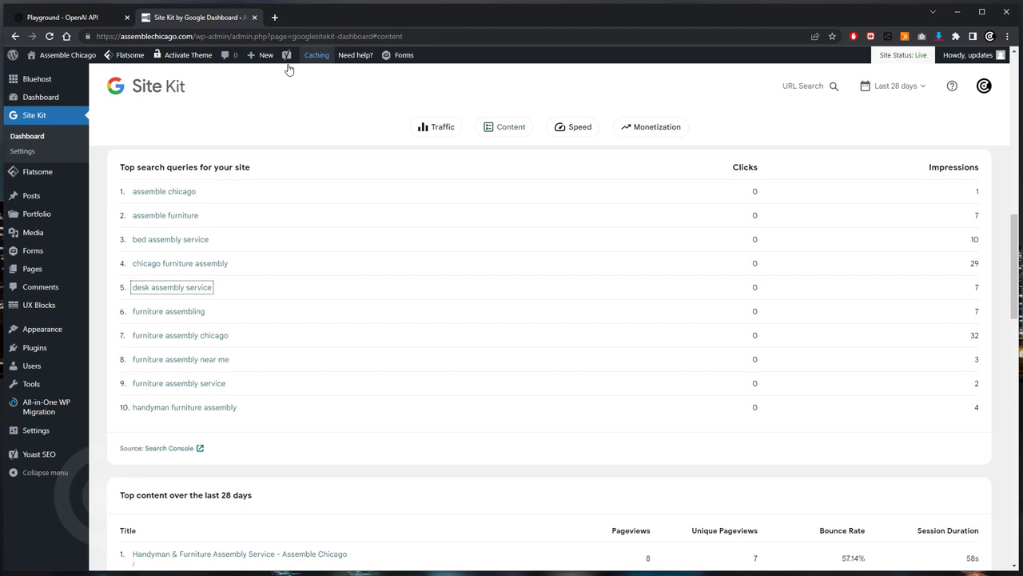
mouse_move(263, 54)
left_click(258, 77)
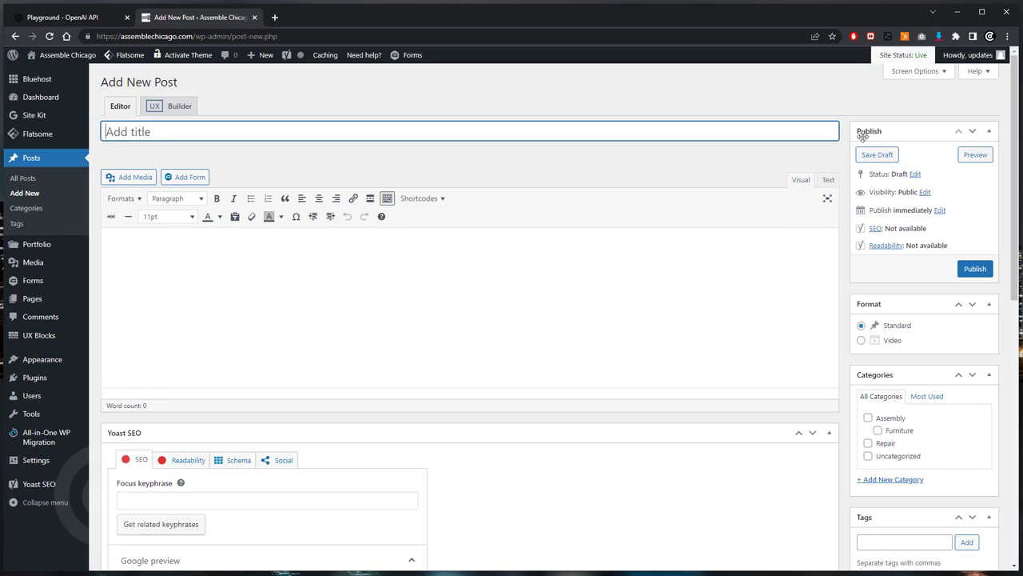
- Paste the article into the post's Text editor and select 'Jack's Assembly Services' for replacement
left_click(828, 180)
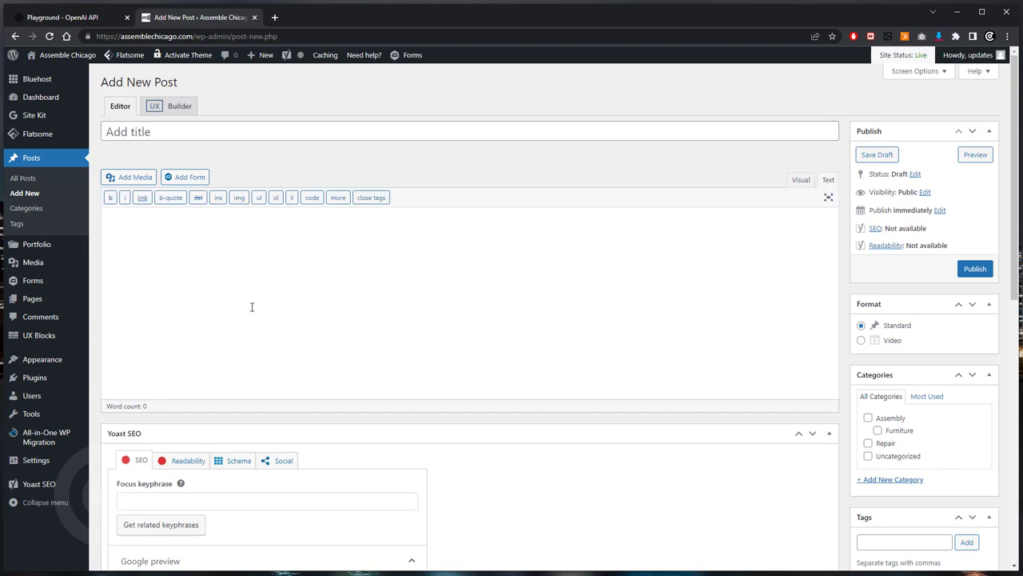
right_click(116, 227)
left_click(161, 306)
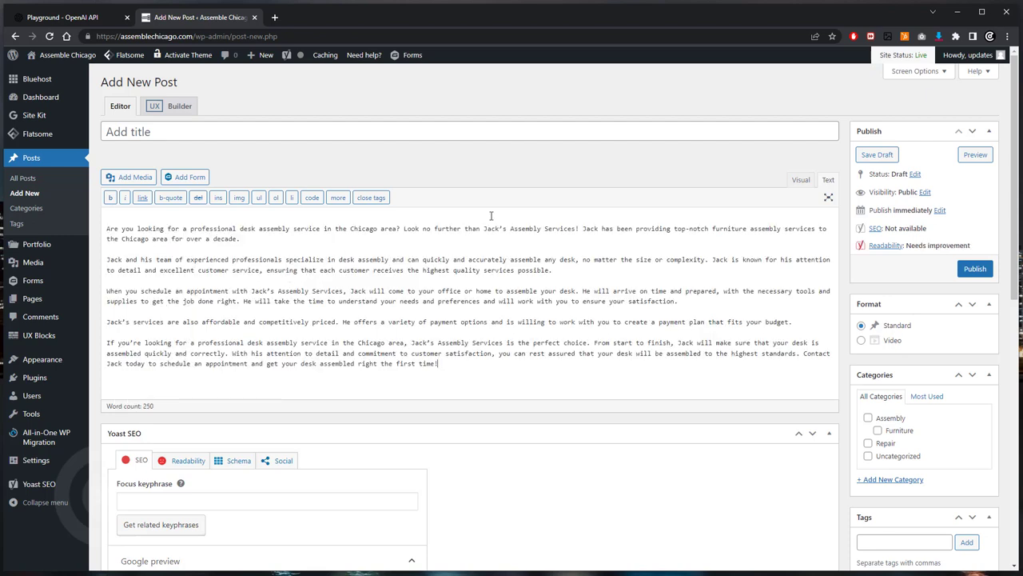
left_click_drag(484, 230, 554, 224)
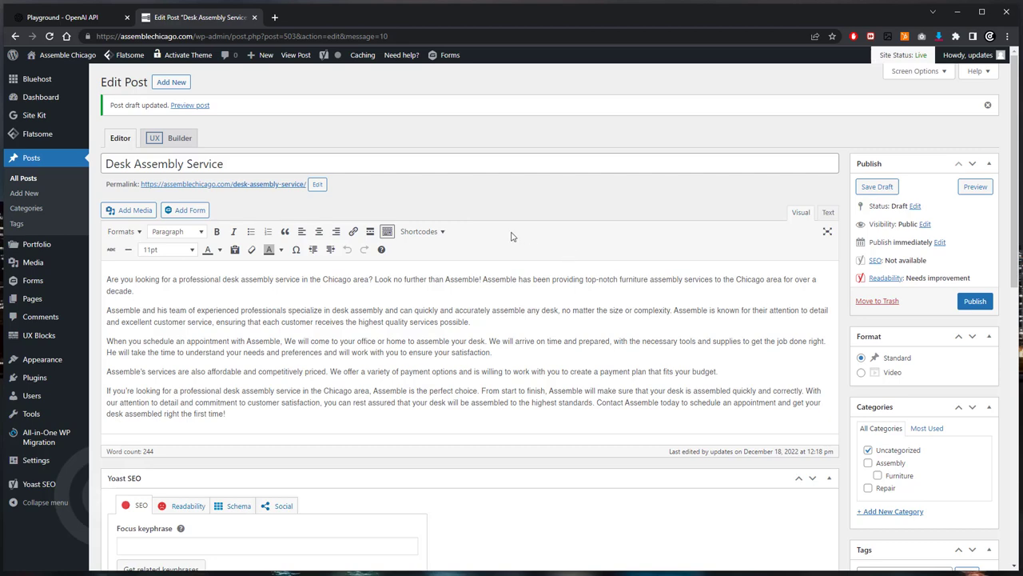
- Browse the media library and close it without inserting an image
left_click(132, 210)
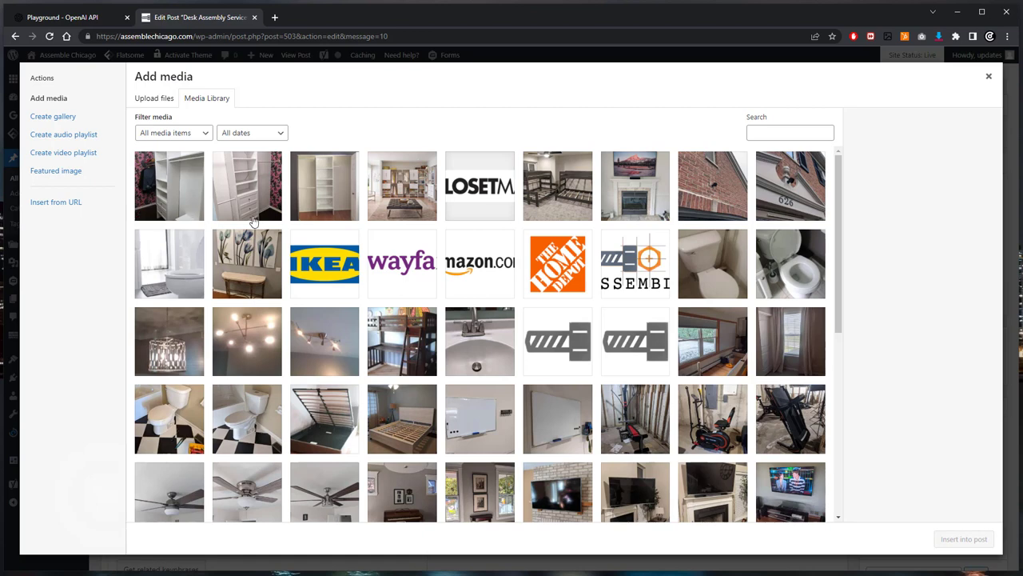
scroll(361, 228, "down", 2)
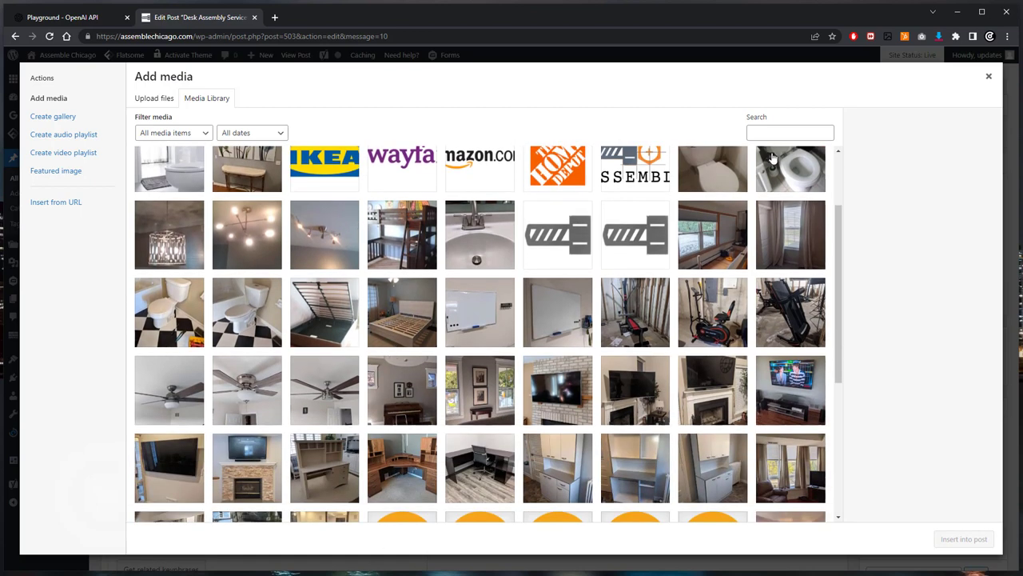
left_click(989, 77)
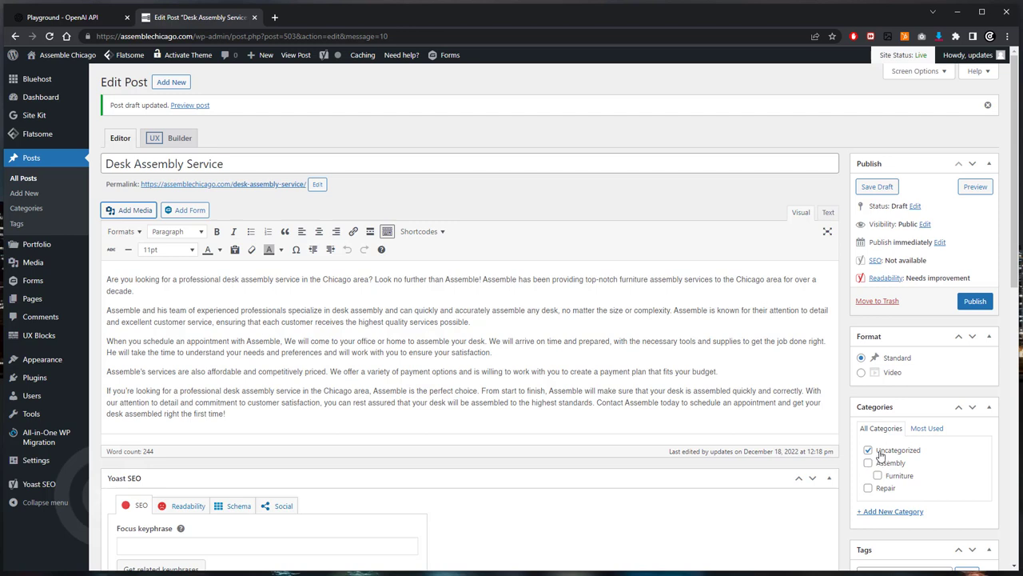
- File the post under Assembly and Furniture instead of Uncategorized
left_click(869, 451)
left_click(869, 463)
left_click(877, 476)
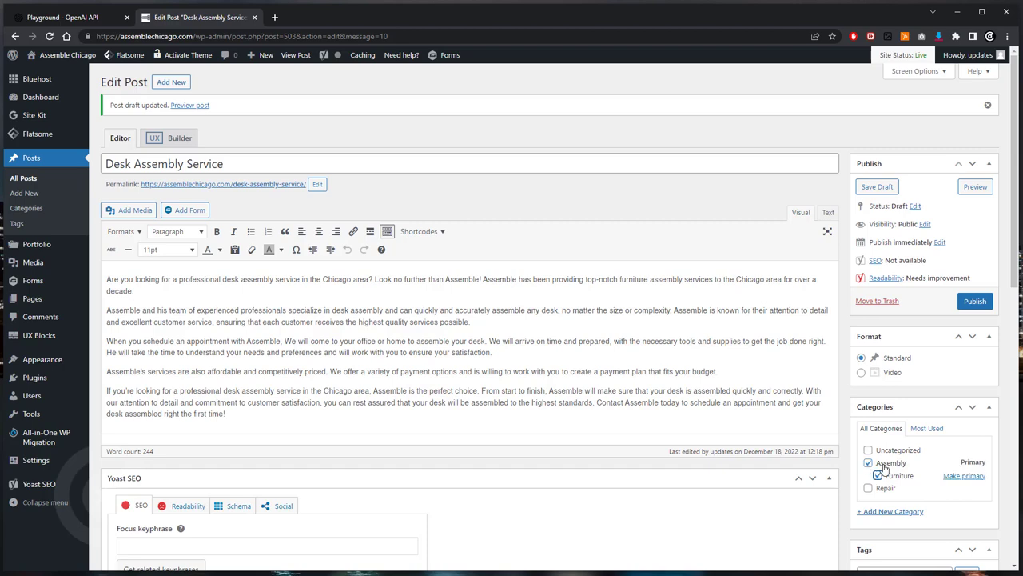
scroll(902, 515, "down", 2)
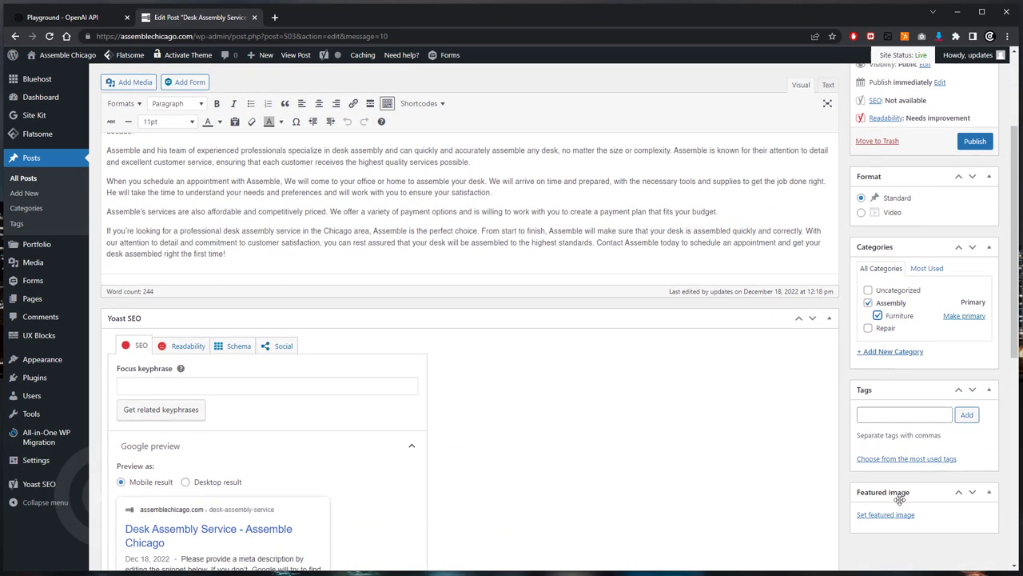
scroll(899, 500, "down", 1)
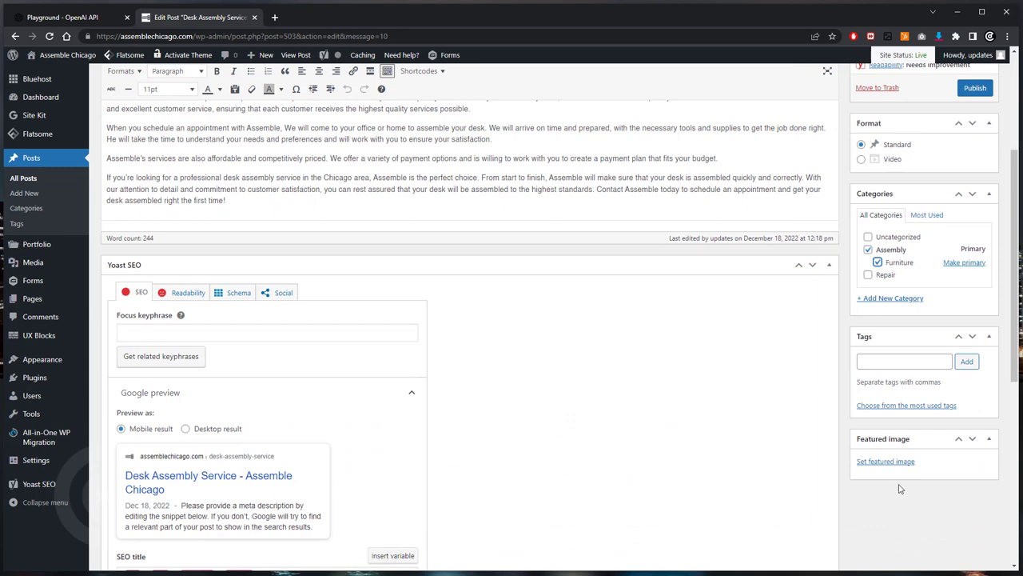
- Make the wooden corner desk photo from the Media Library the featured image
left_click(890, 462)
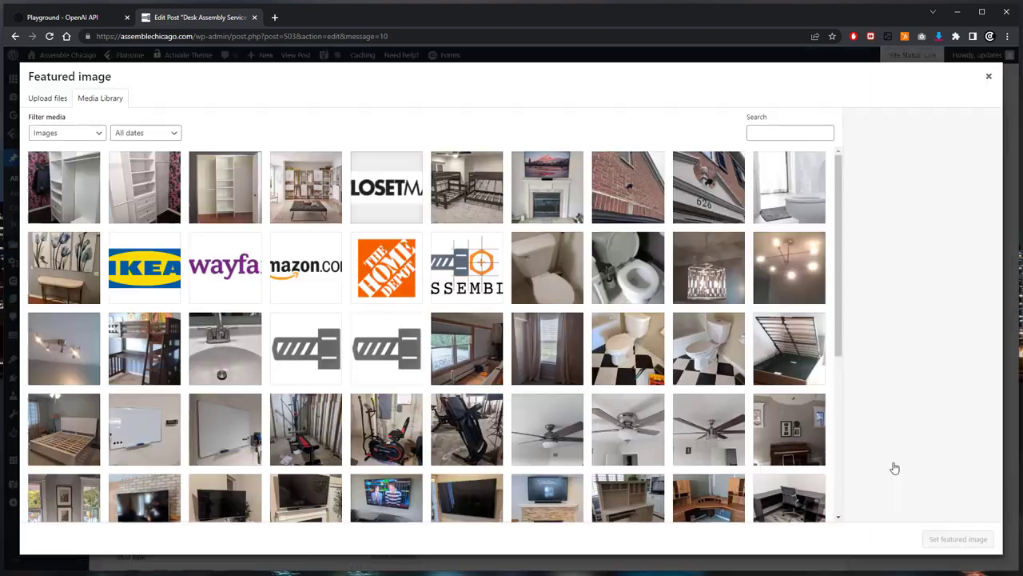
scroll(703, 390, "down", 2)
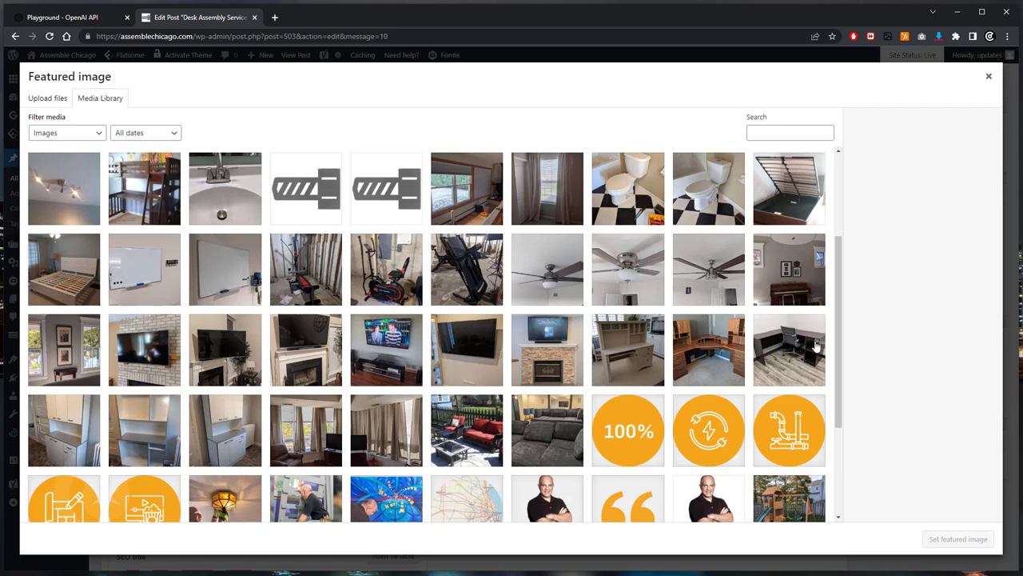
left_click(719, 352)
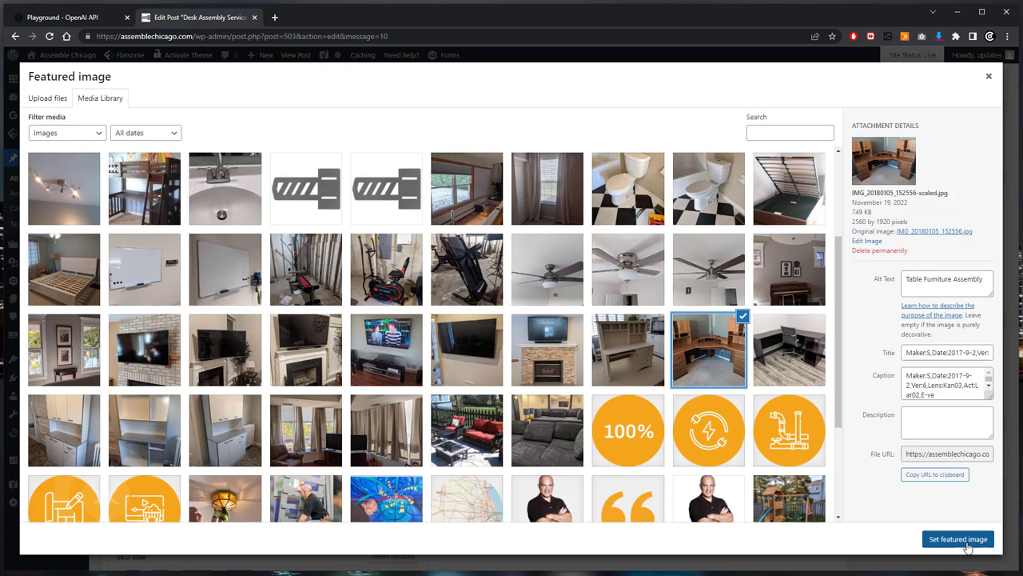
left_click(959, 539)
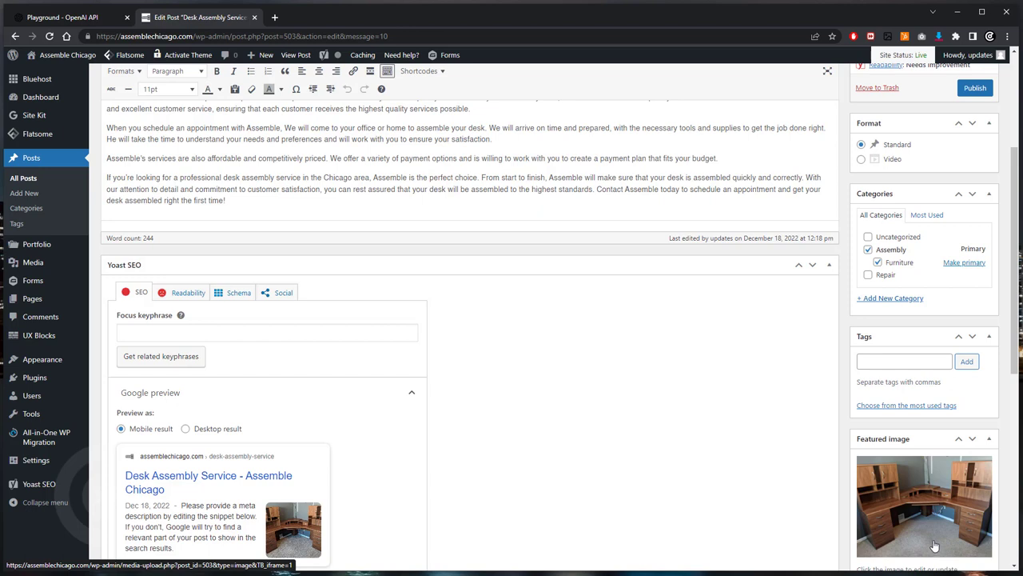
- Publish the post and open its live page in a new tab
left_click(974, 90)
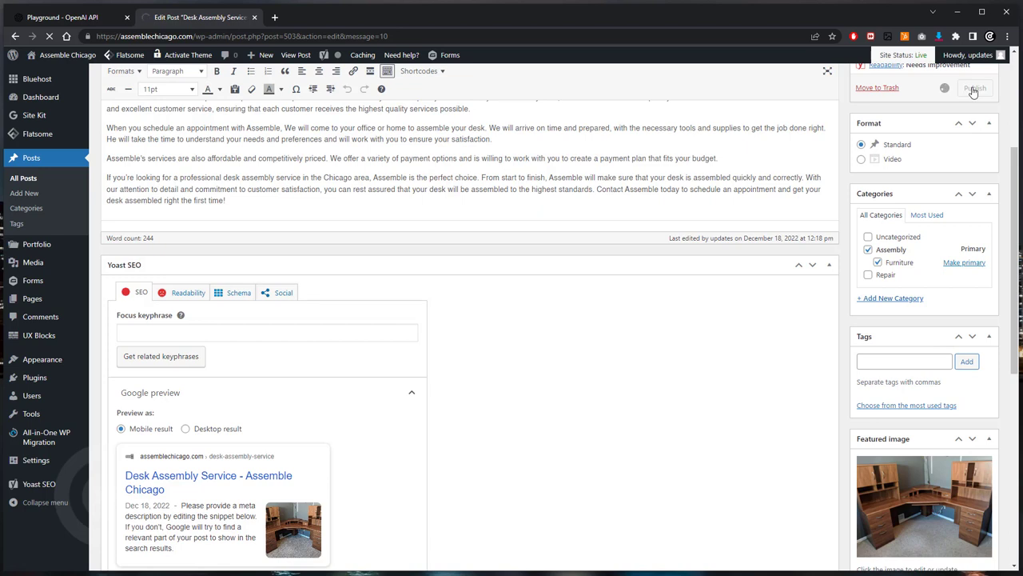
right_click(974, 91)
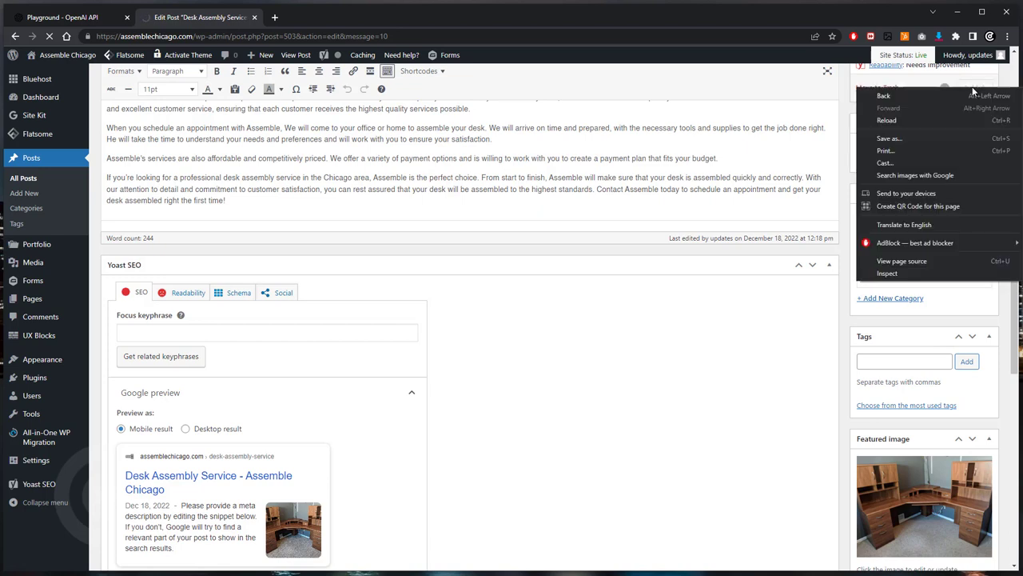
right_click(908, 0)
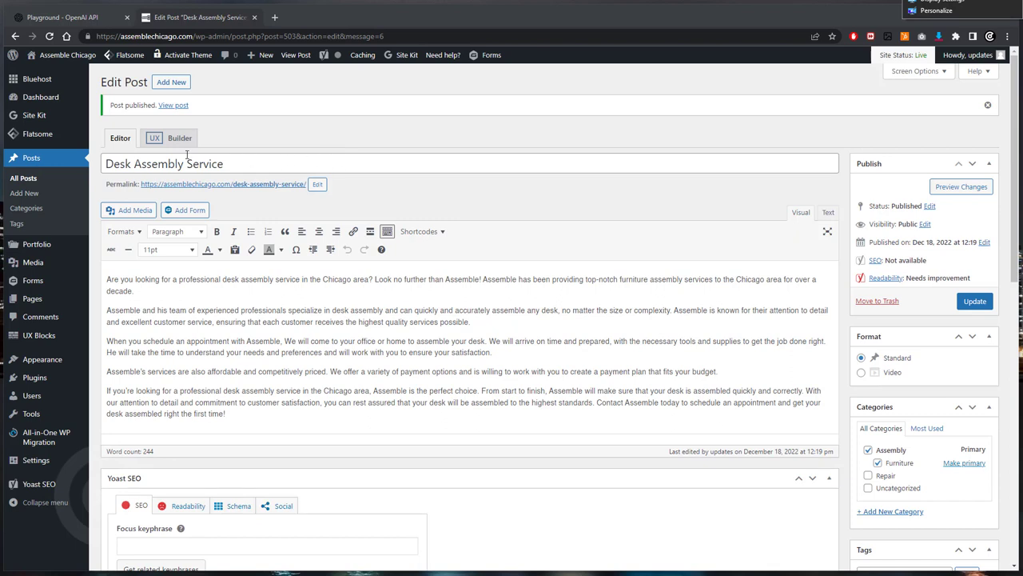
right_click(169, 107)
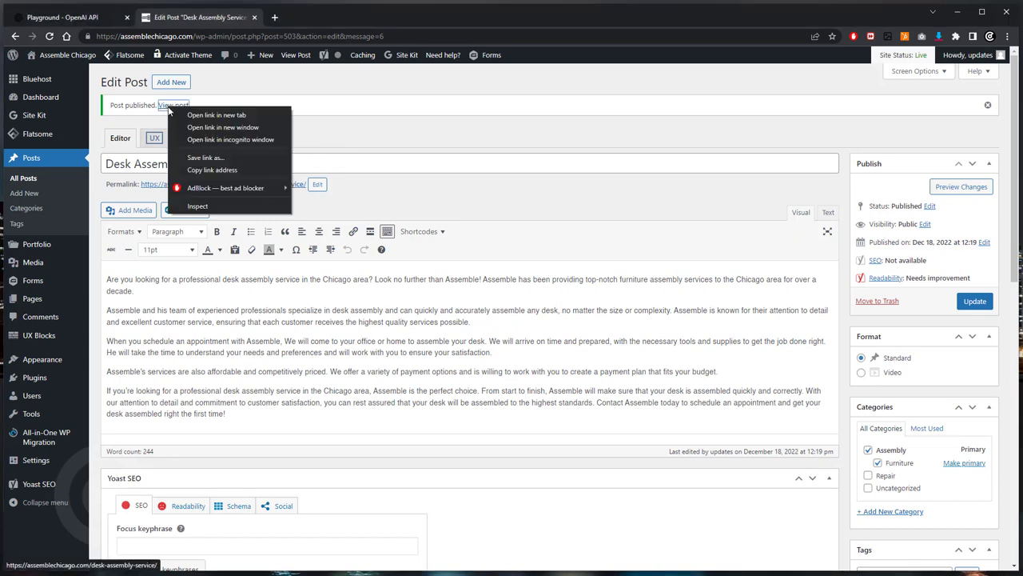
left_click(188, 118)
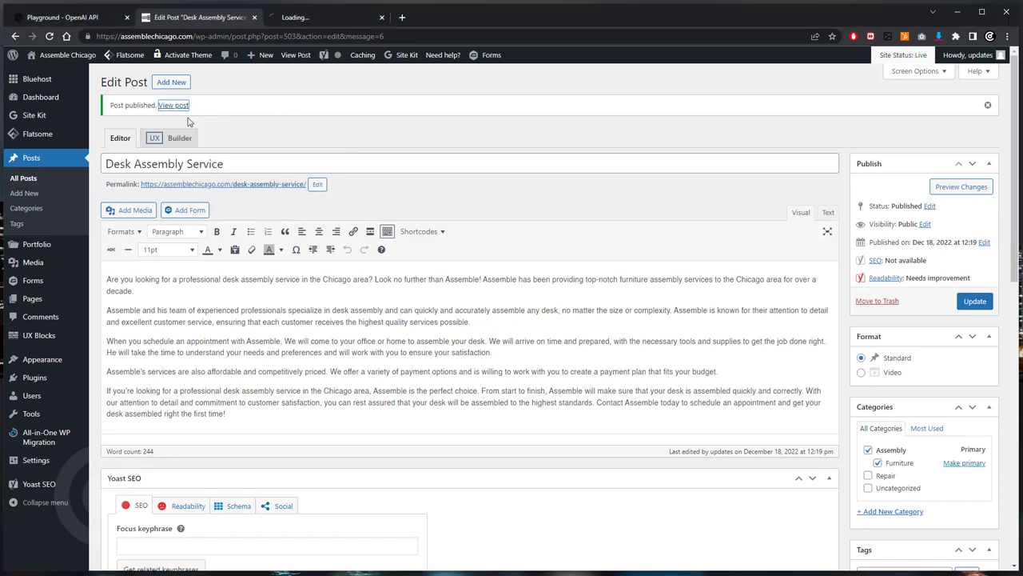
- Review the live 'Desk Assembly Service' page, checking the desk photo and article text
left_click(311, 20)
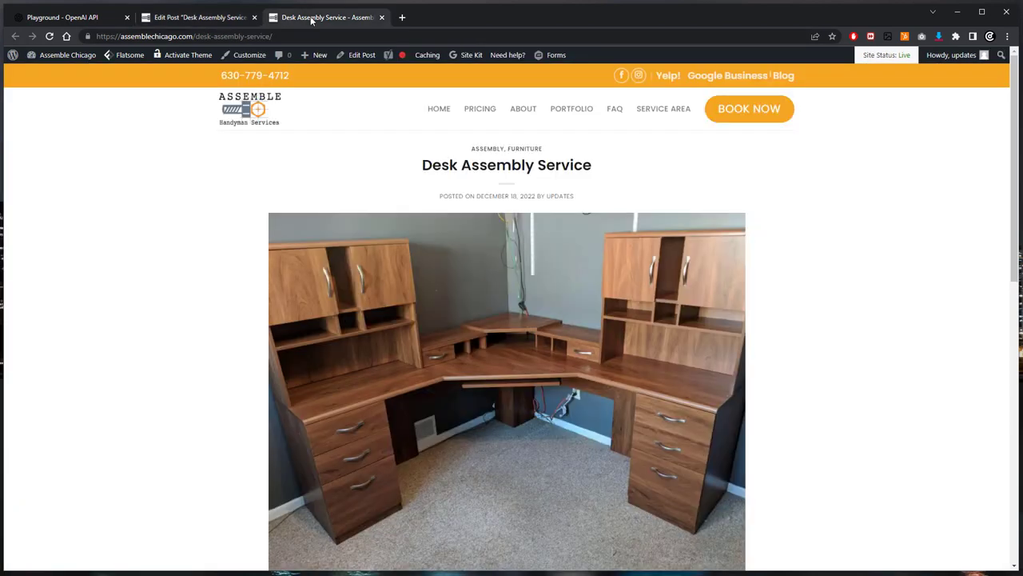
scroll(370, 167, "down", 2)
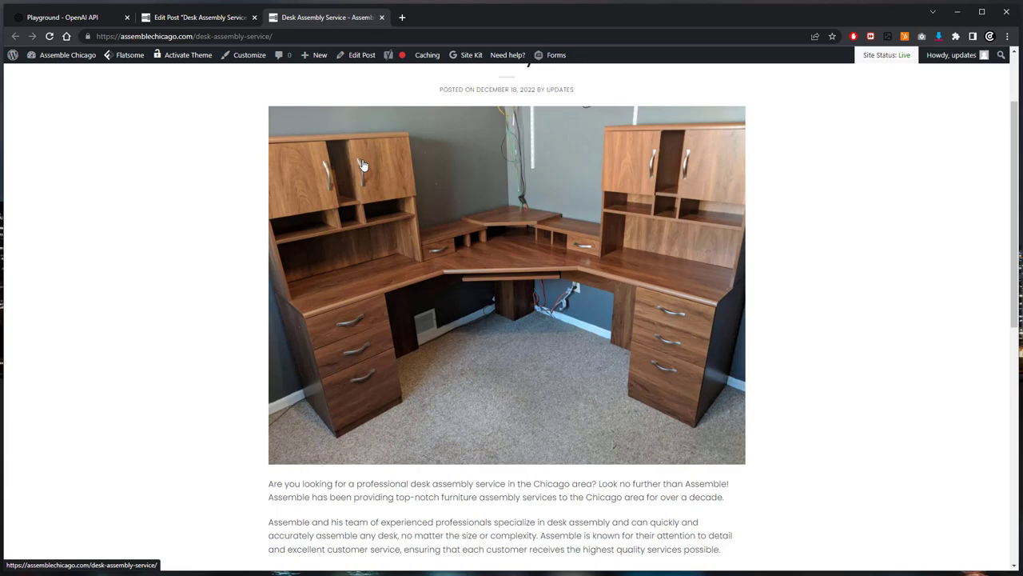
right_click(404, 150)
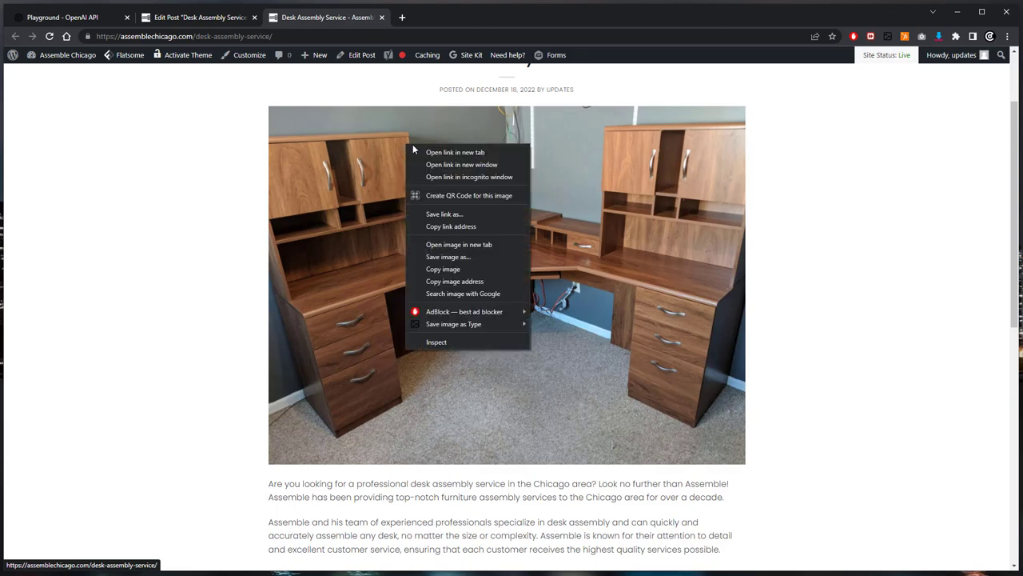
left_click(152, 225)
scroll(154, 225, "down", 2)
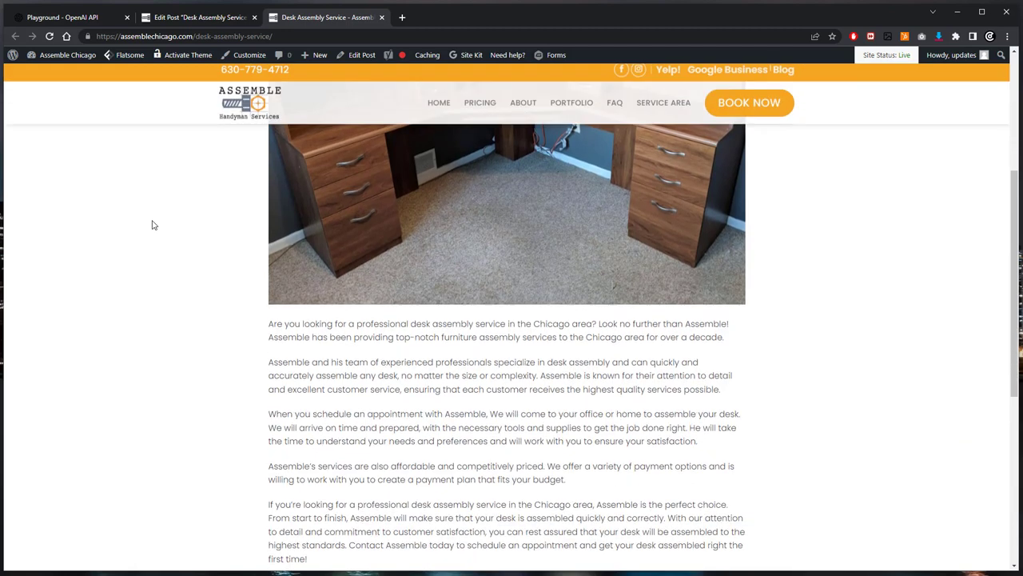
scroll(171, 226, "up", 2)
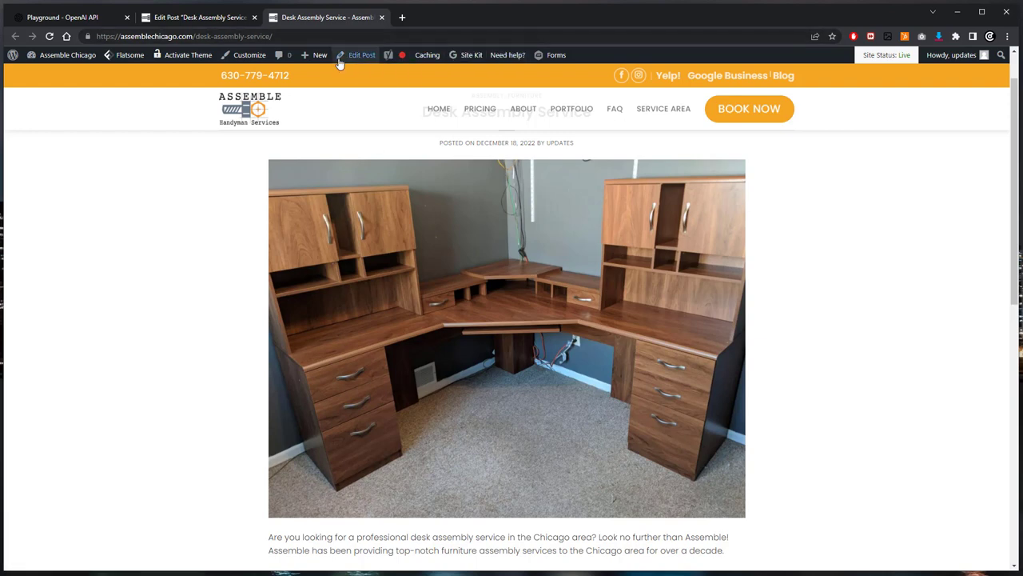
- Open the Desk Assembly Service post in UX Builder and scroll down to the comment section
mouse_move(358, 54)
left_click(368, 73)
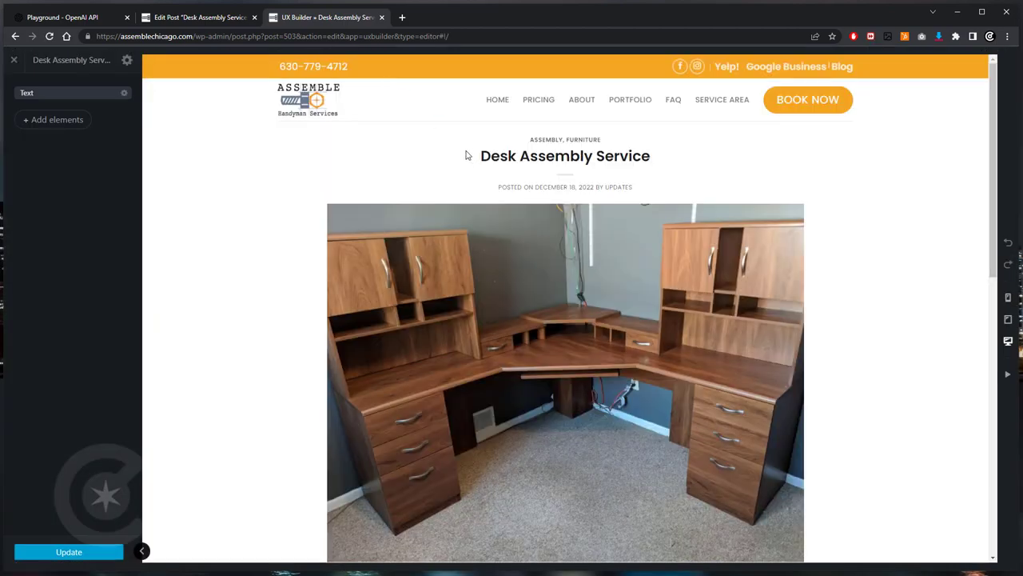
scroll(467, 155, "down", 1)
scroll(467, 155, "down", 2)
scroll(467, 155, "down", 1)
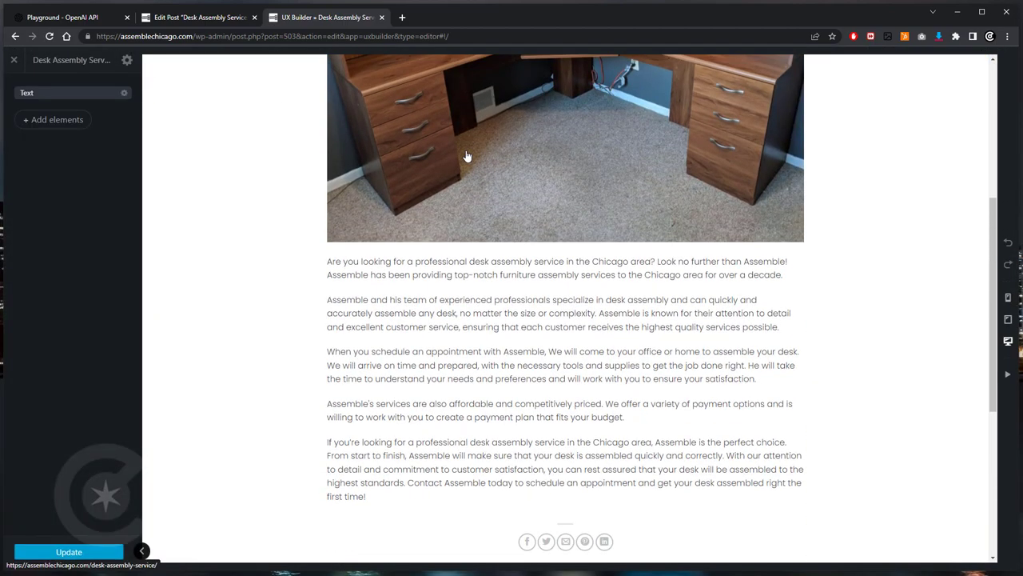
scroll(467, 156, "up", 2)
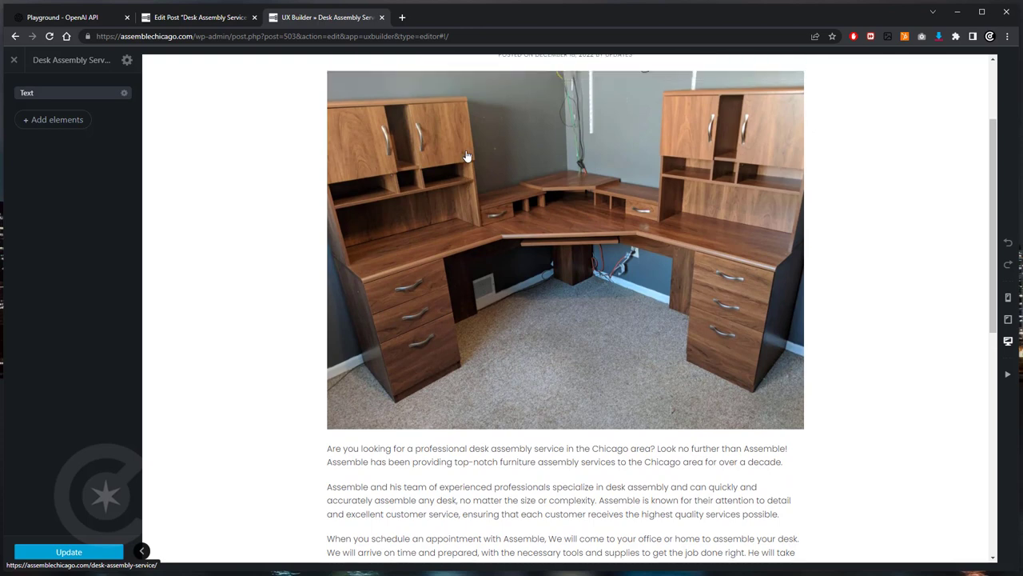
scroll(467, 156, "up", 1)
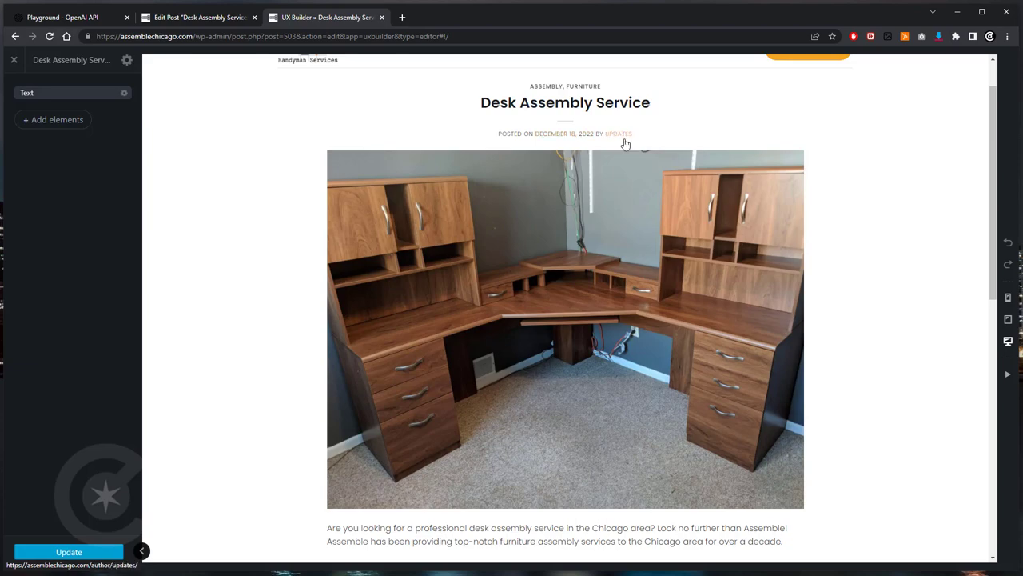
scroll(675, 232, "down", 4)
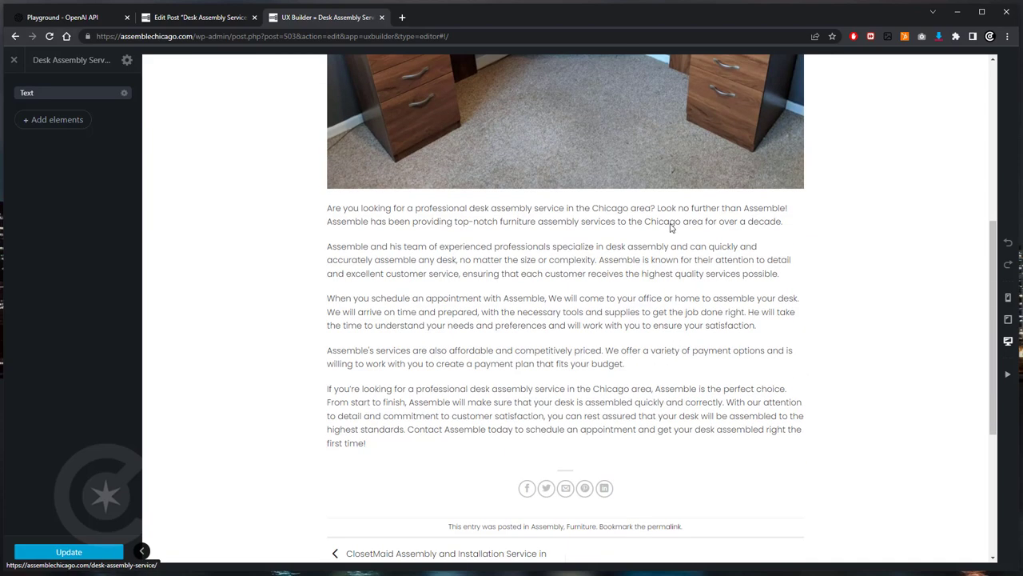
scroll(659, 210, "down", 2)
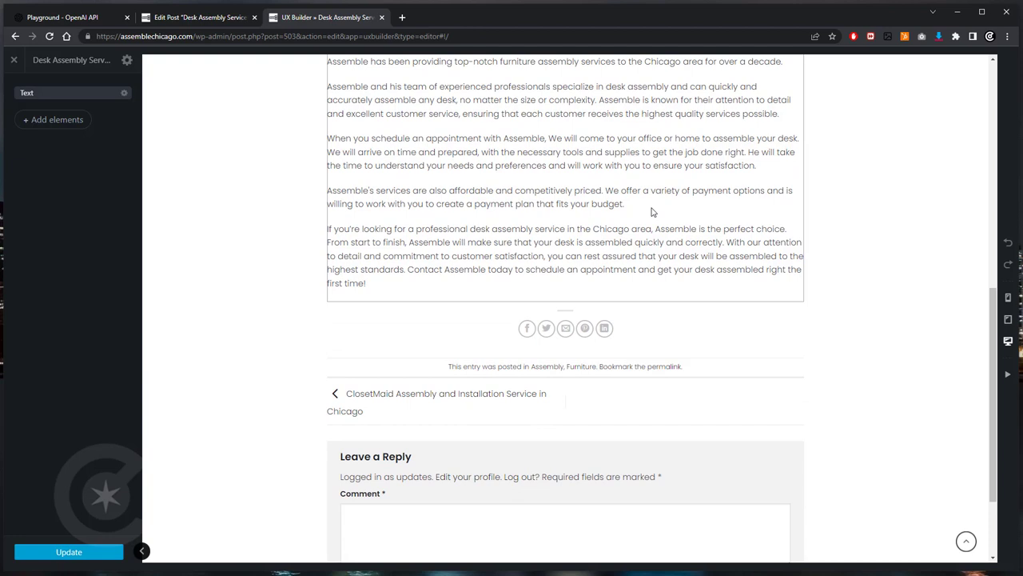
- Insert a Default-preset Section below the article text, ready to take elements
scroll(612, 312, "down", 1)
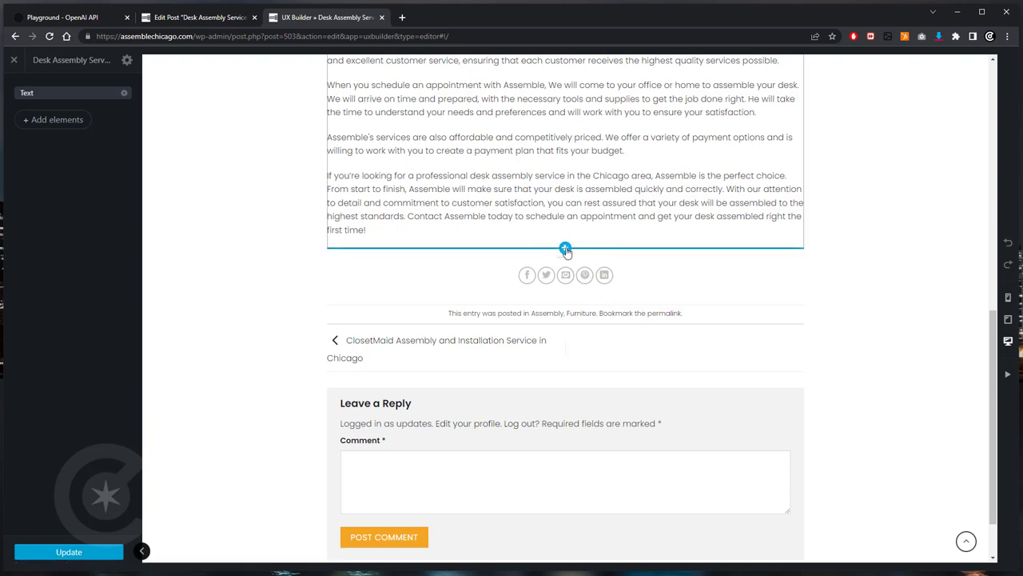
left_click(565, 249)
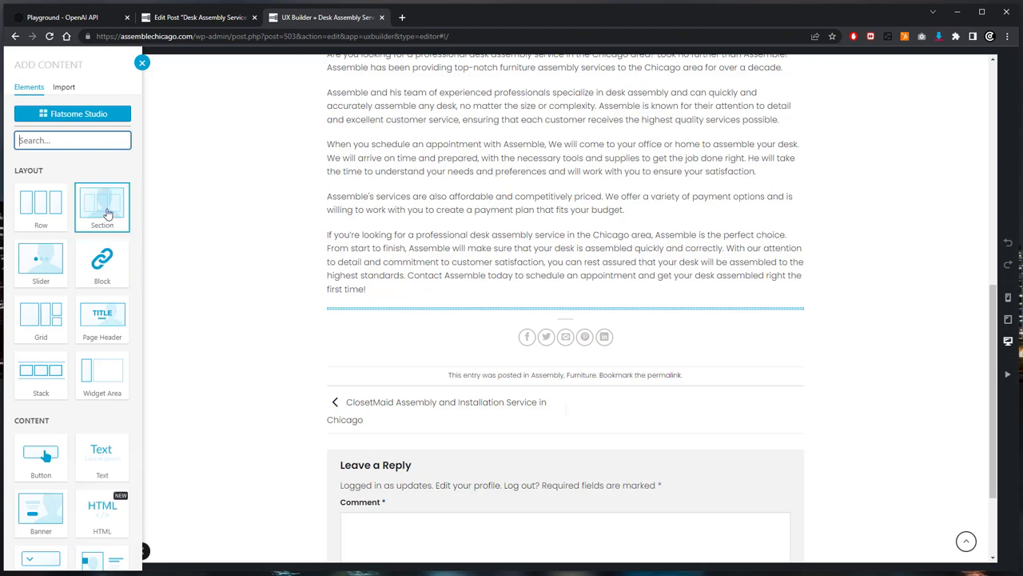
left_click(107, 213)
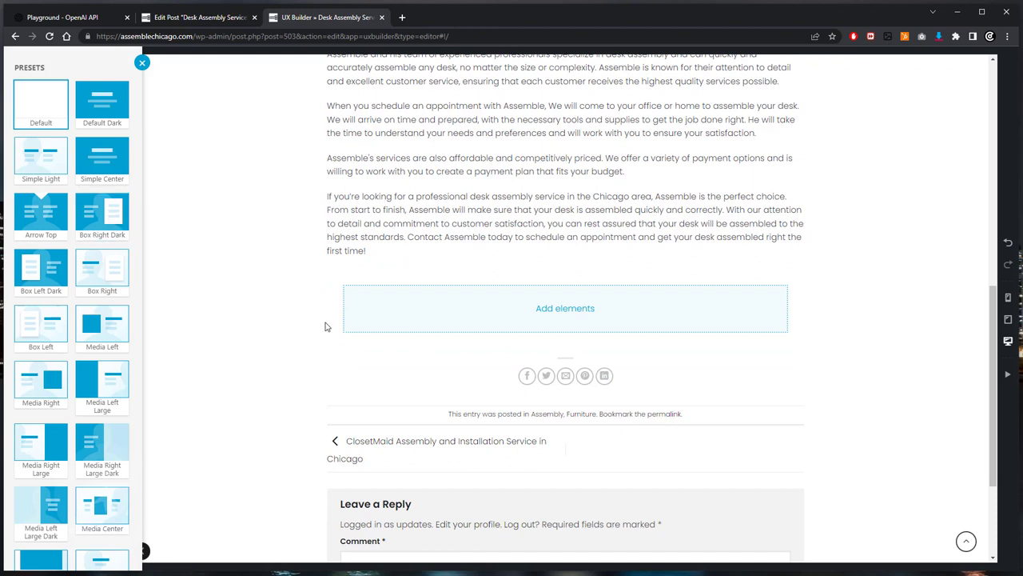
left_click(574, 312)
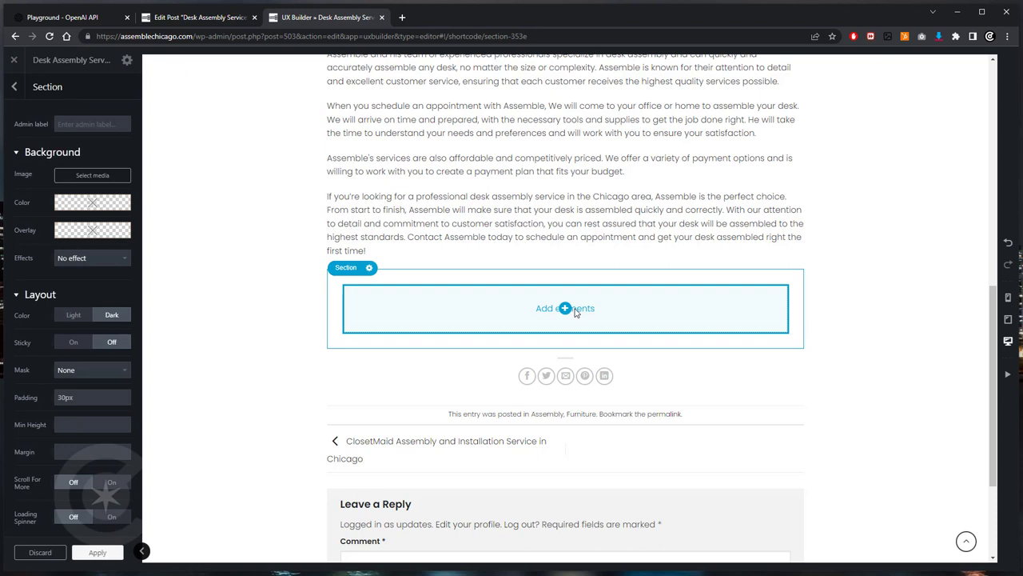
left_click(567, 311)
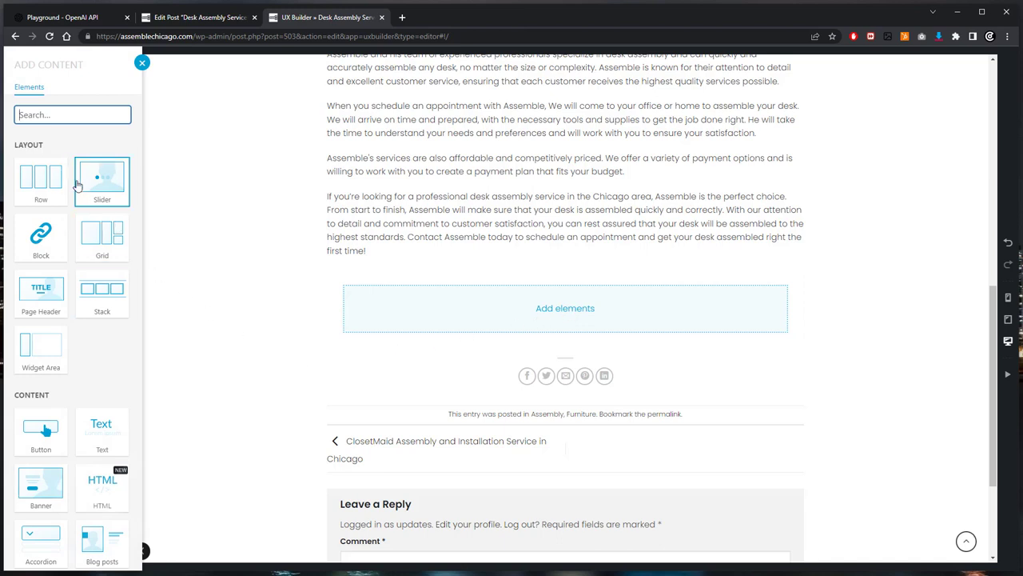
- Add a Row to the new section using the 2 Columns preset
left_click(49, 187)
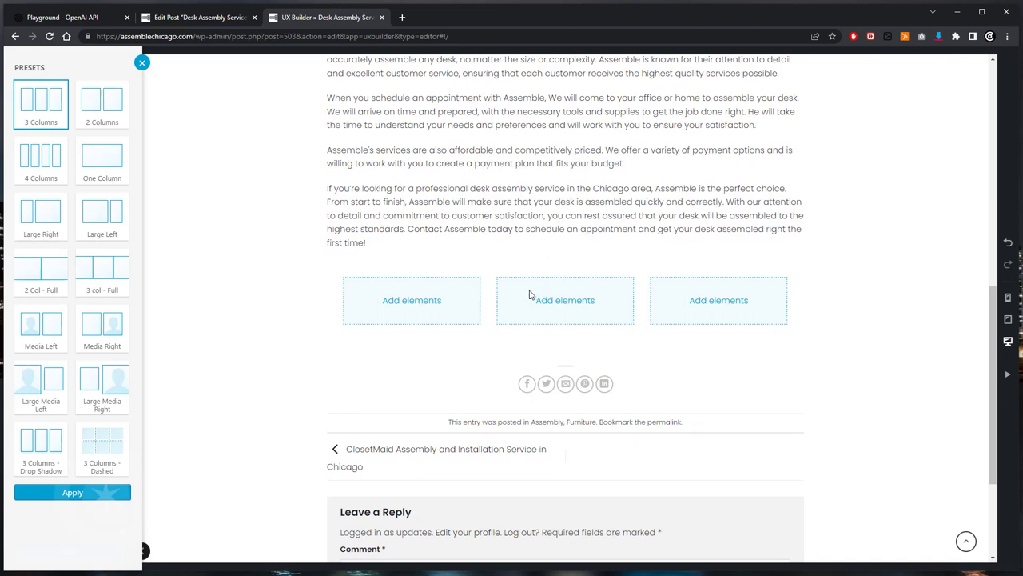
left_click(104, 115)
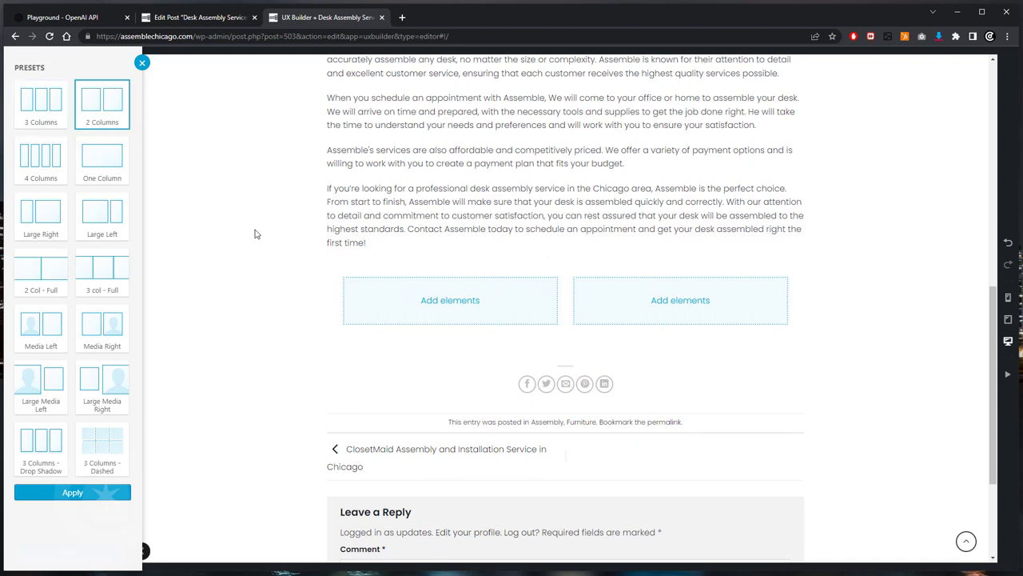
left_click(441, 306)
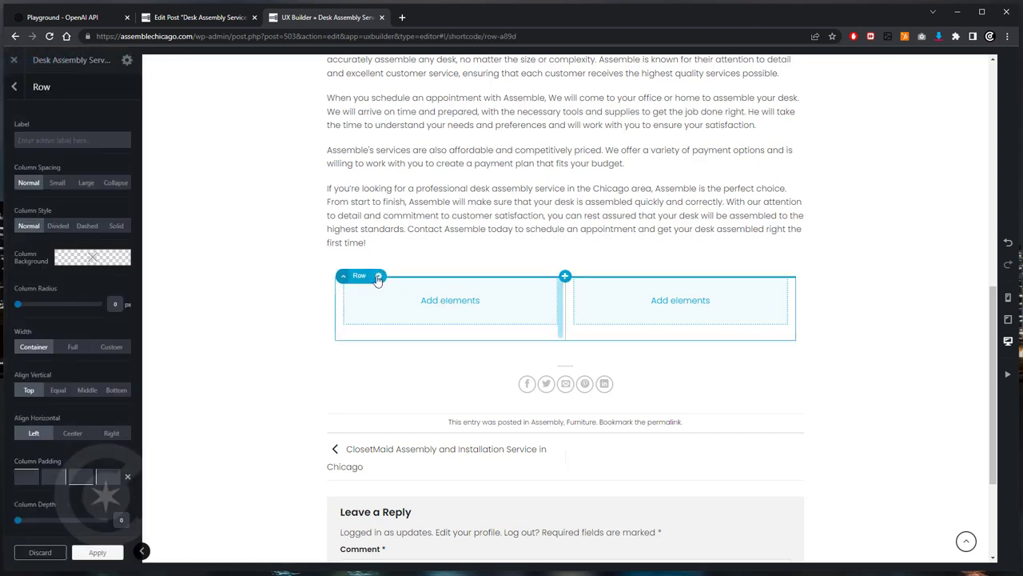
- Bring up the element list for the left column and scroll down to Image
left_click(431, 303)
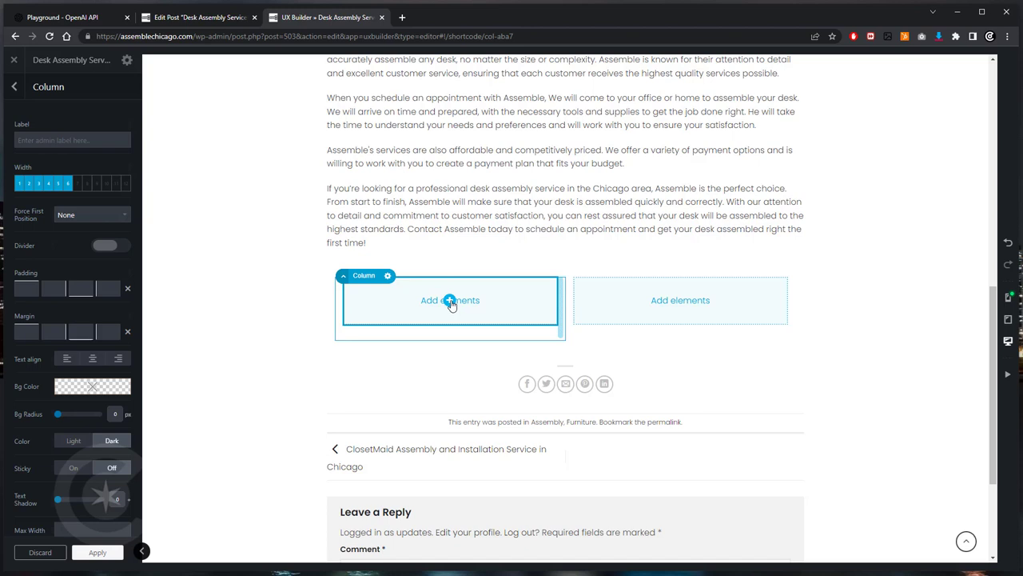
left_click(450, 300)
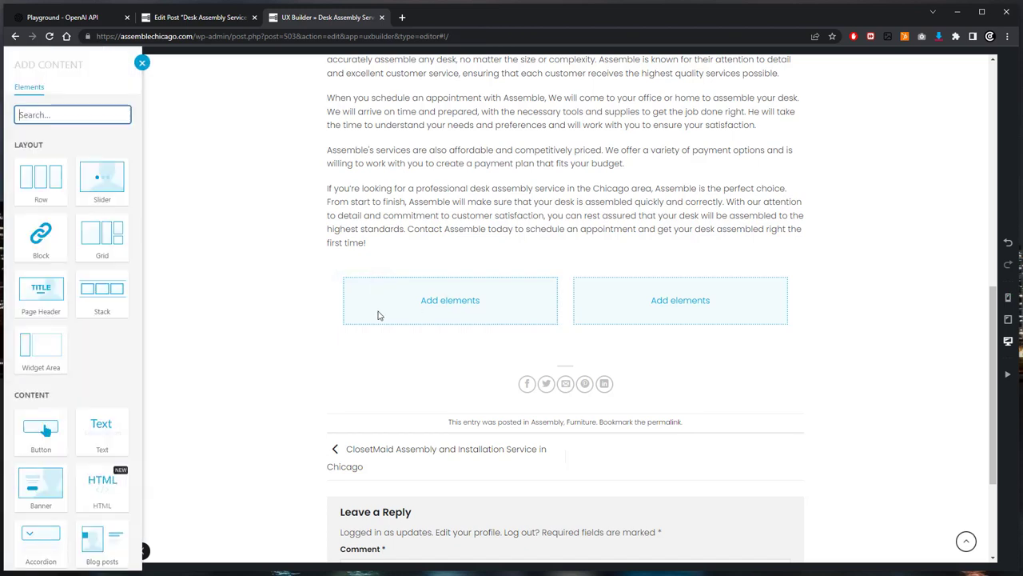
scroll(136, 452, "down", 3)
scroll(136, 454, "down", 2)
scroll(136, 454, "up", 5)
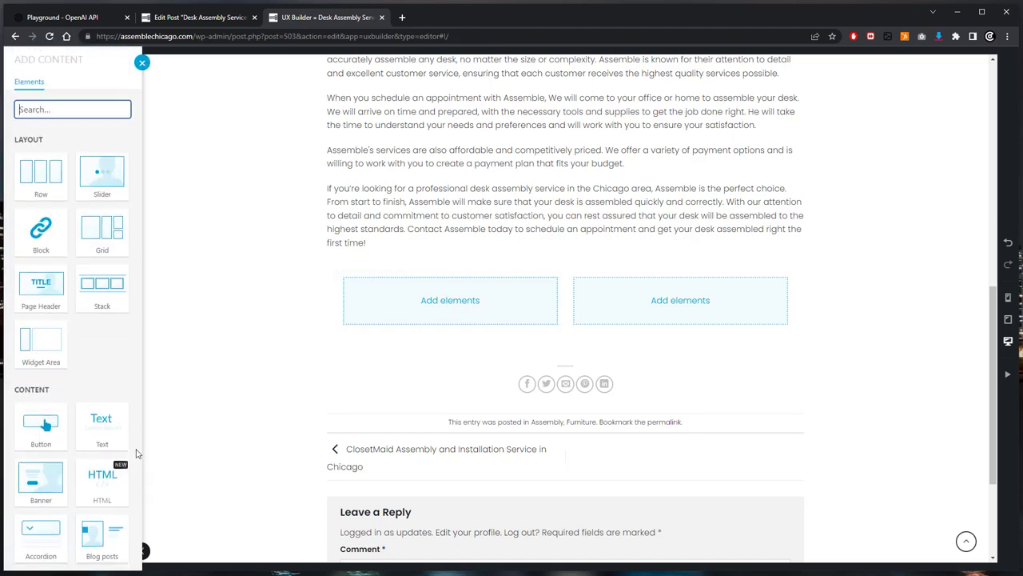
scroll(136, 439, "down", 2)
scroll(136, 436, "down", 3)
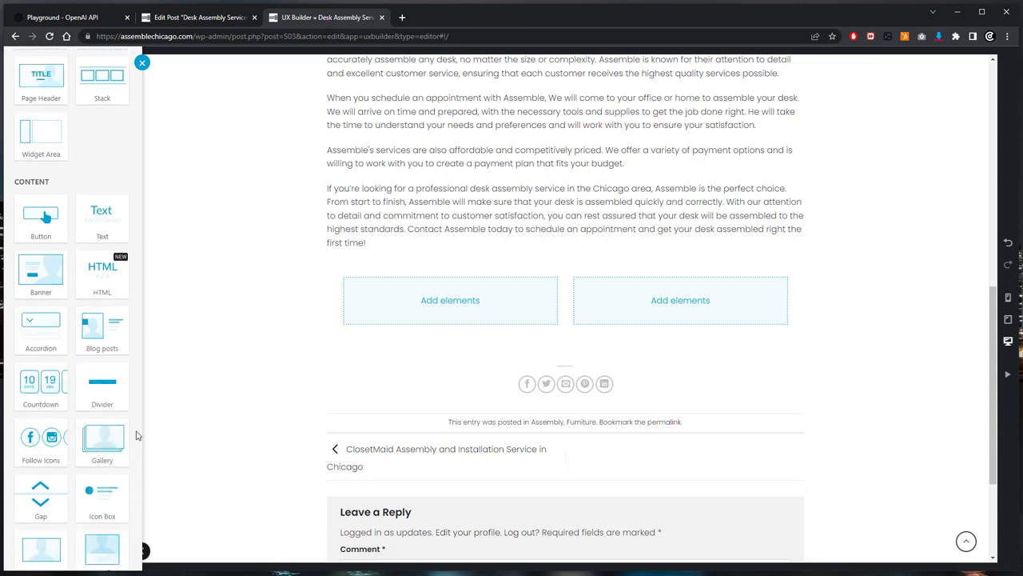
scroll(136, 435, "down", 1)
scroll(136, 435, "down", 1)
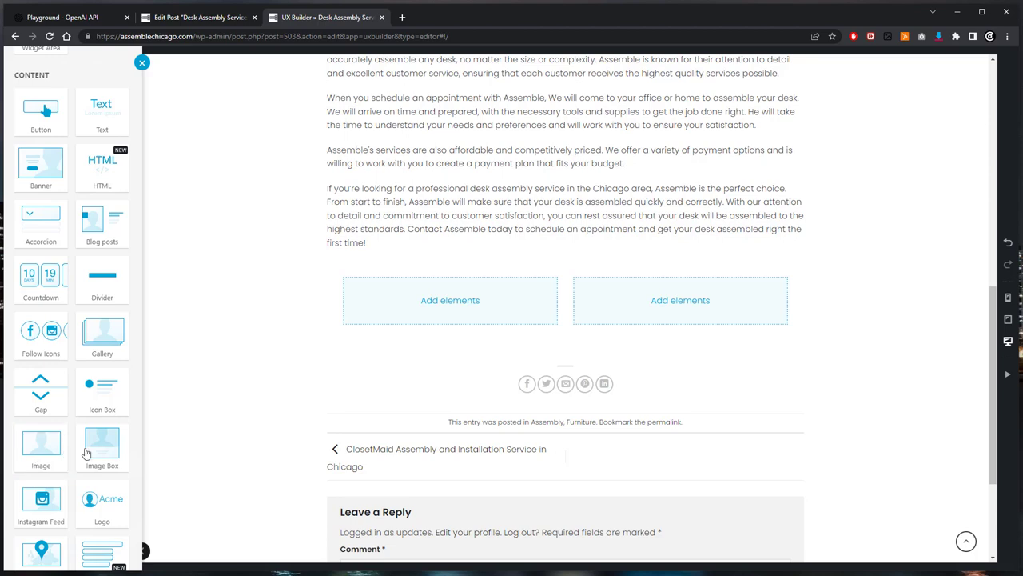
- Add an Image element to the left column and pick the white hutch desk photo
left_click(49, 450)
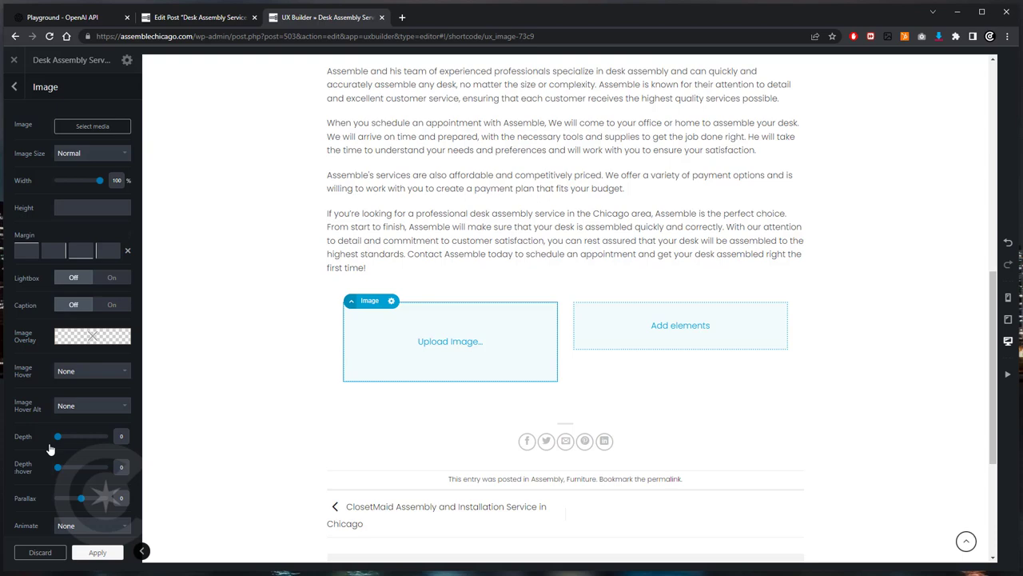
left_click(93, 126)
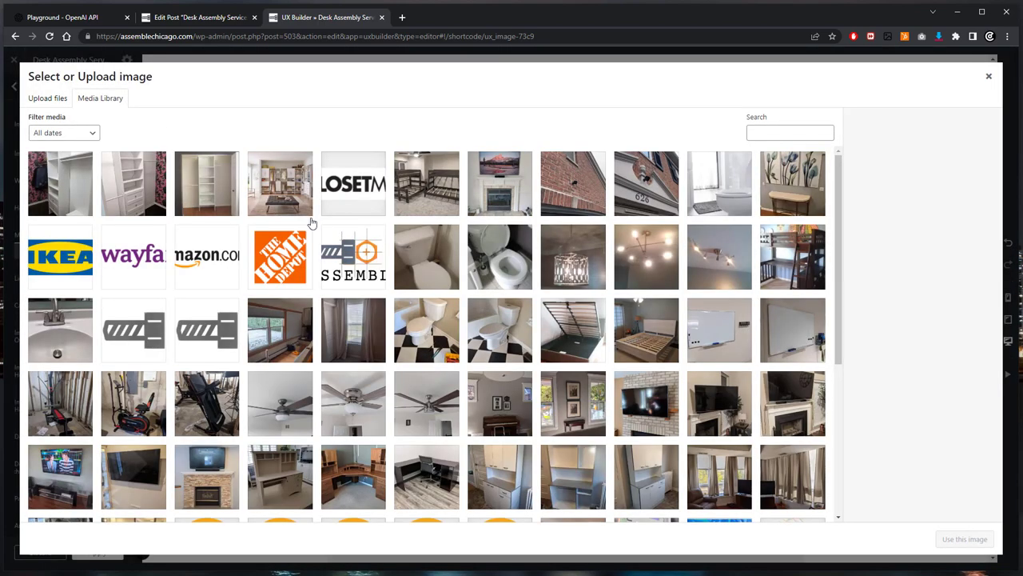
scroll(312, 223, "down", 1)
scroll(312, 222, "down", 1)
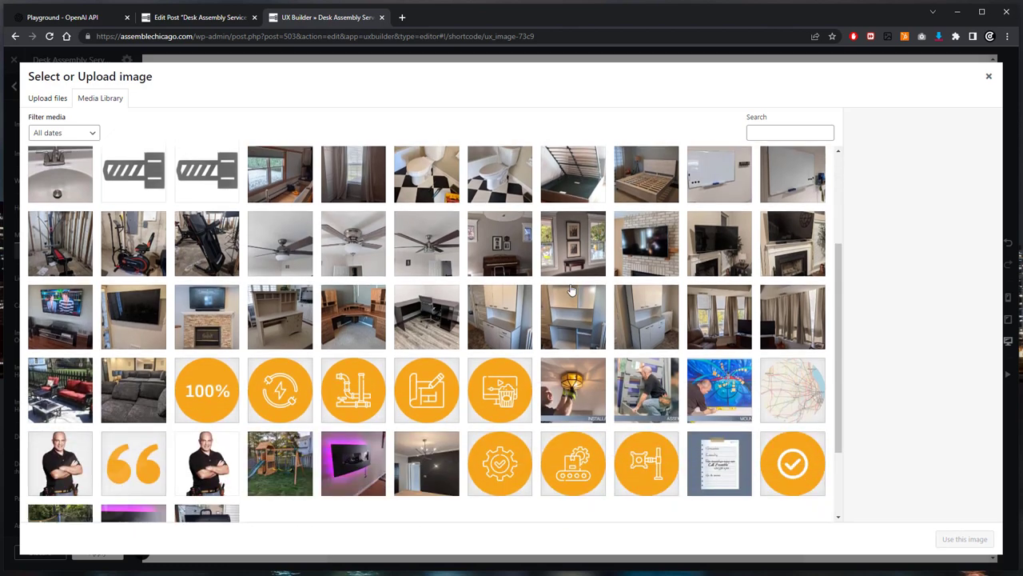
scroll(577, 287, "down", 1)
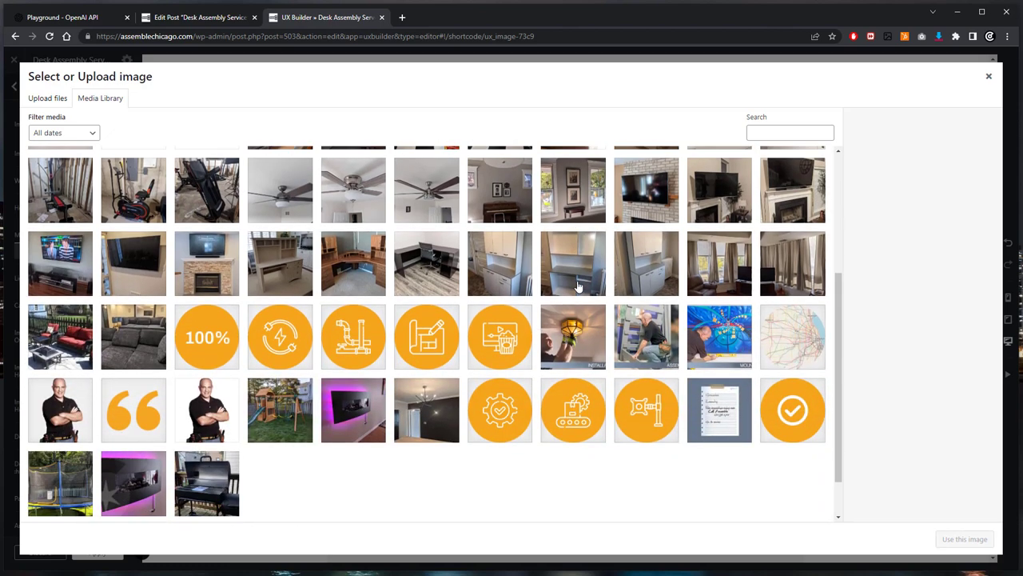
scroll(578, 286, "up", 3)
scroll(577, 286, "up", 1)
scroll(578, 286, "up", 1)
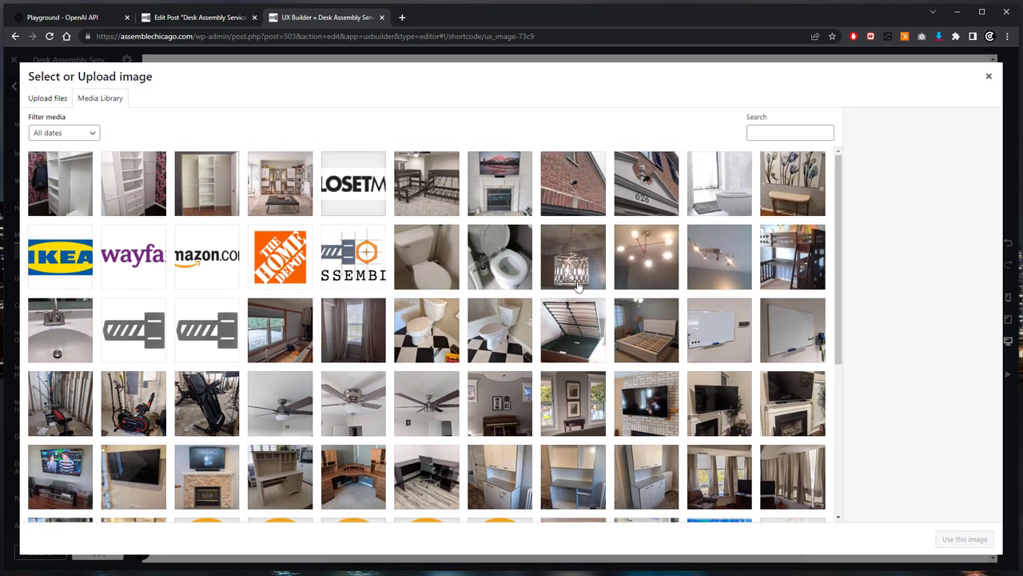
scroll(577, 286, "down", 4)
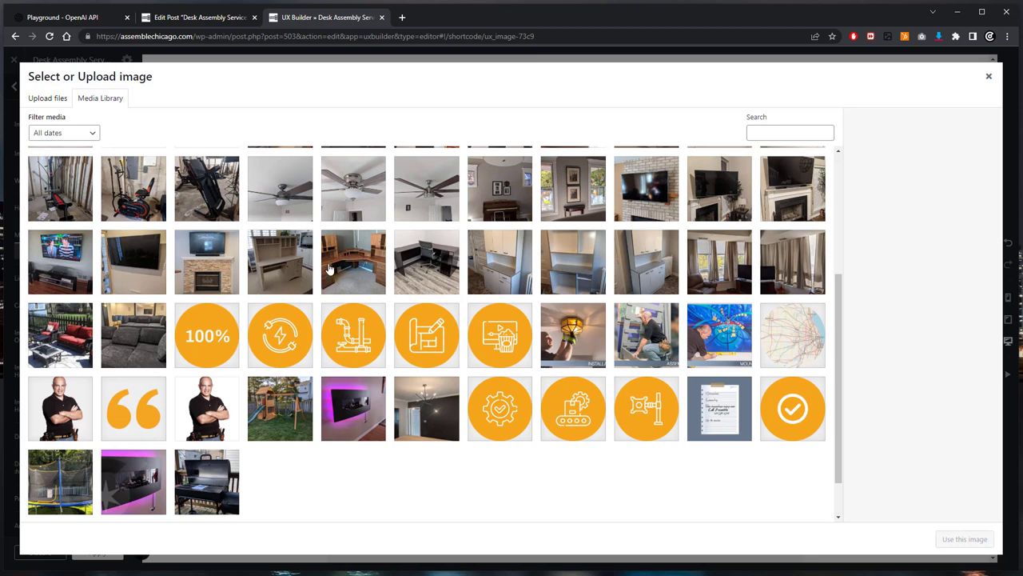
left_click(270, 262)
left_click(270, 263)
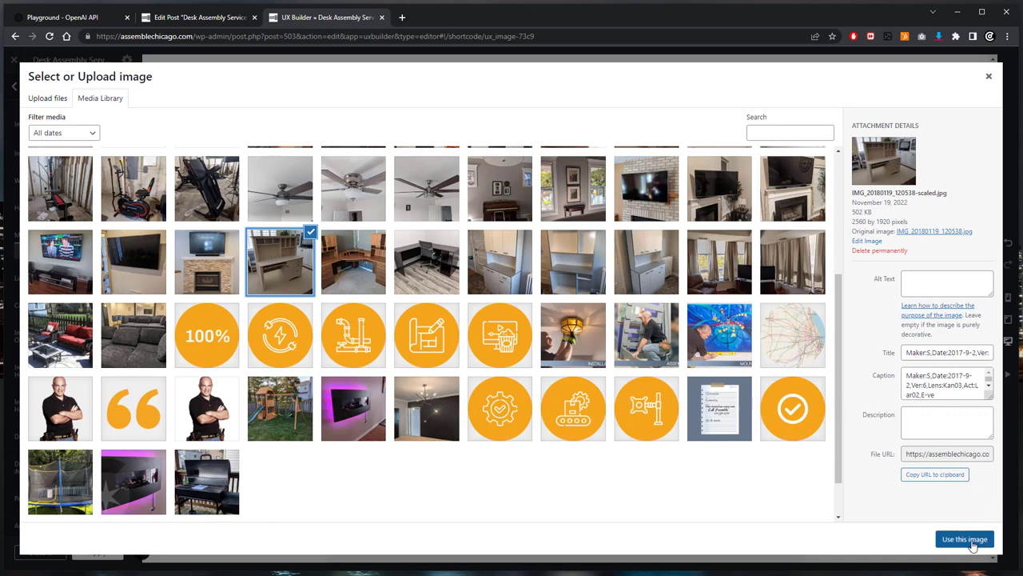
- Give the hutch desk photo alt text 'desk assembly' and insert it
left_click(932, 283)
type("desk")
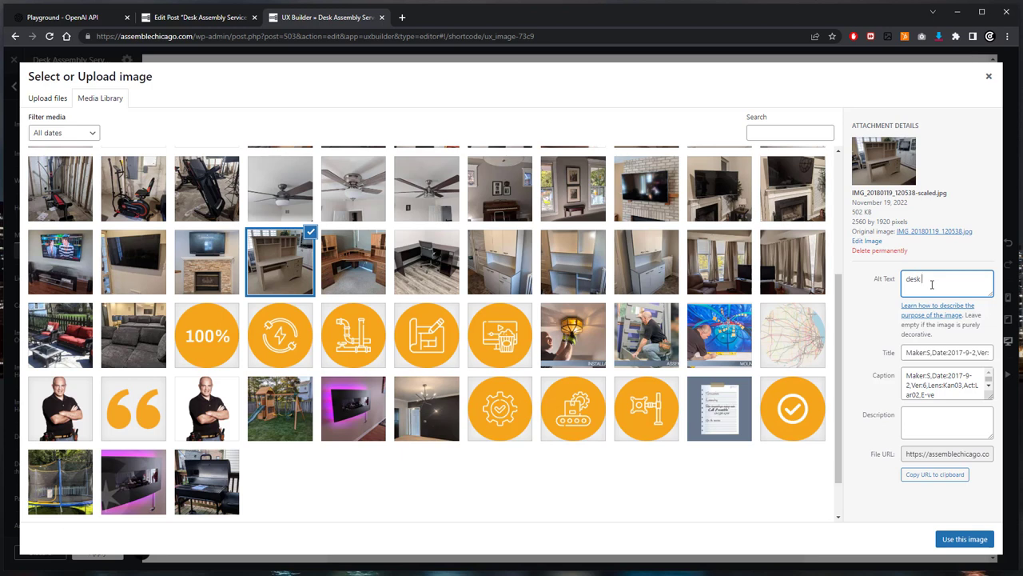
type("assembly")
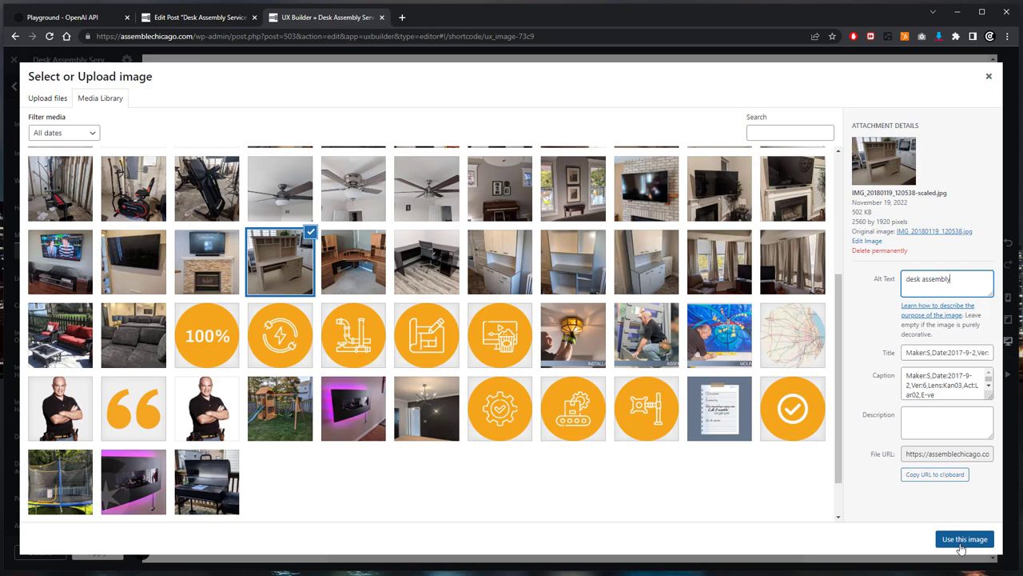
left_click(961, 544)
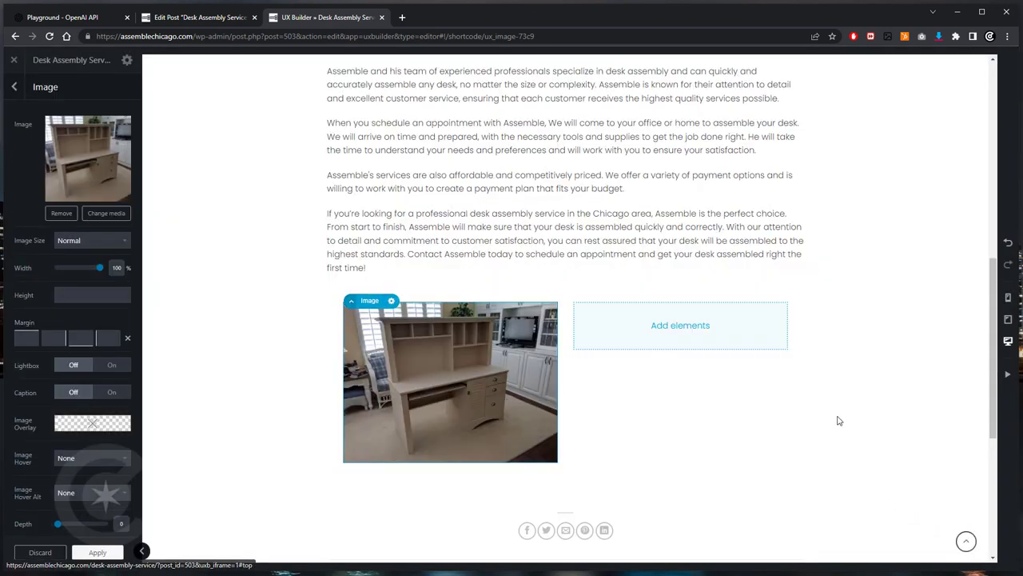
- Fill the right column with the dark L-shaped desk photo, alt text 'desk installation'
left_click(687, 334)
scroll(688, 359, "down", 1)
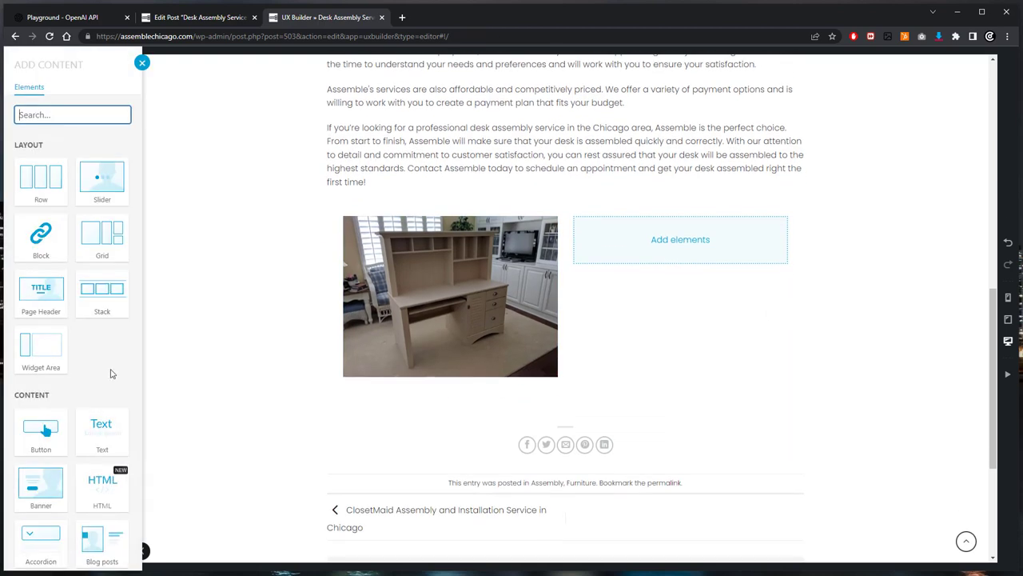
scroll(80, 395, "down", 3)
scroll(81, 395, "down", 1)
scroll(83, 396, "down", 1)
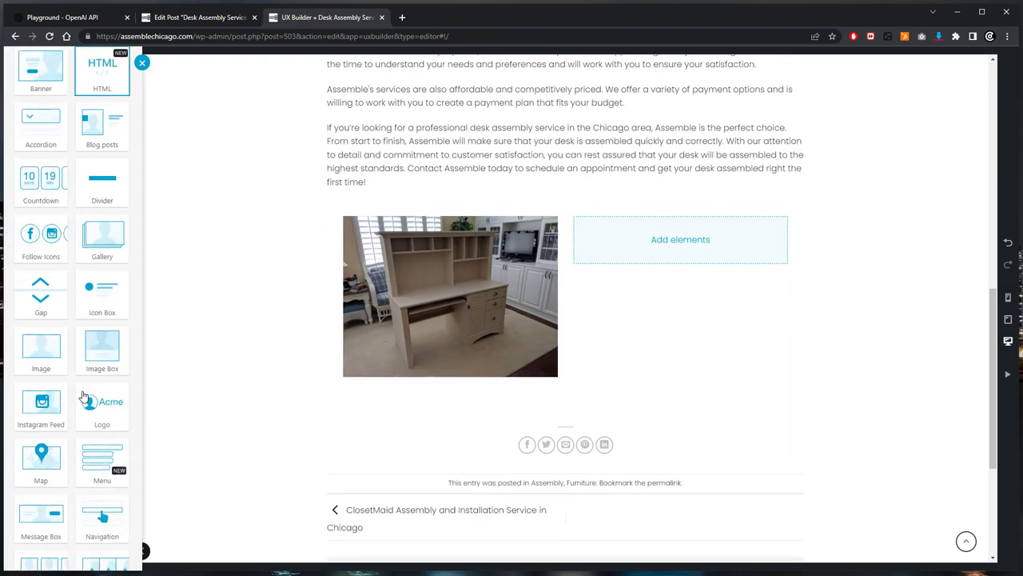
left_click(42, 348)
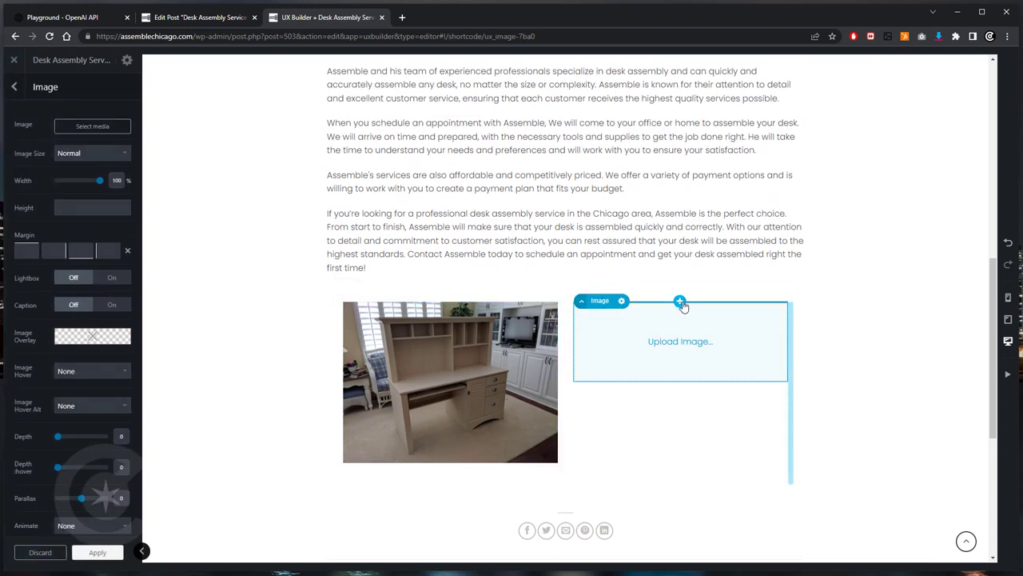
left_click(94, 128)
type("desk installation")
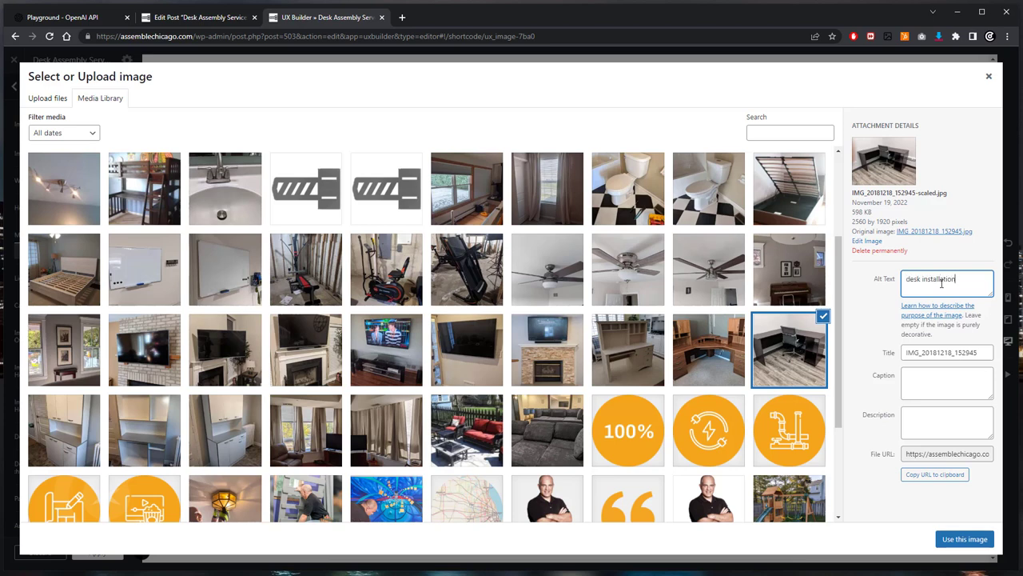
left_click(974, 542)
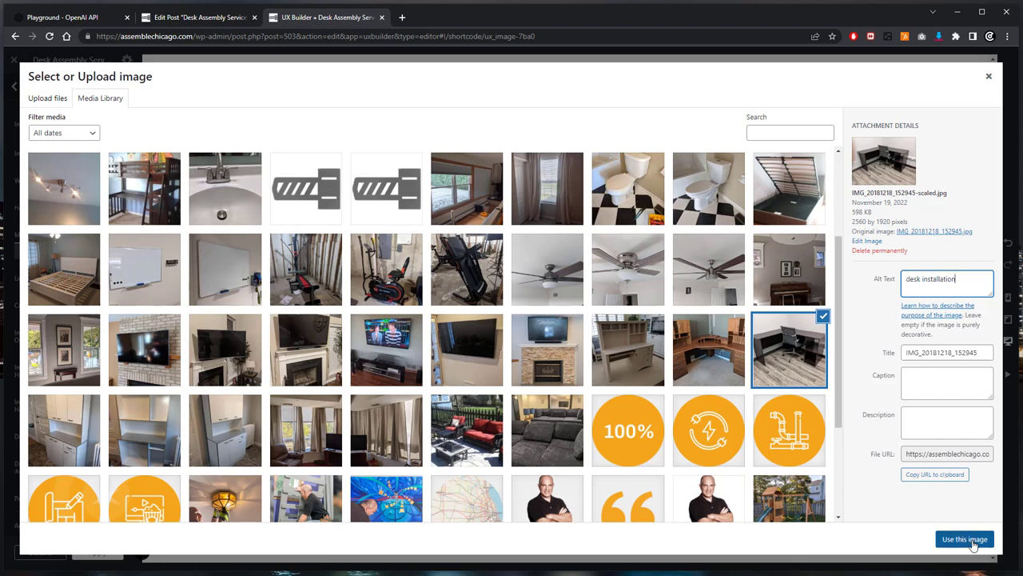
left_click(972, 542)
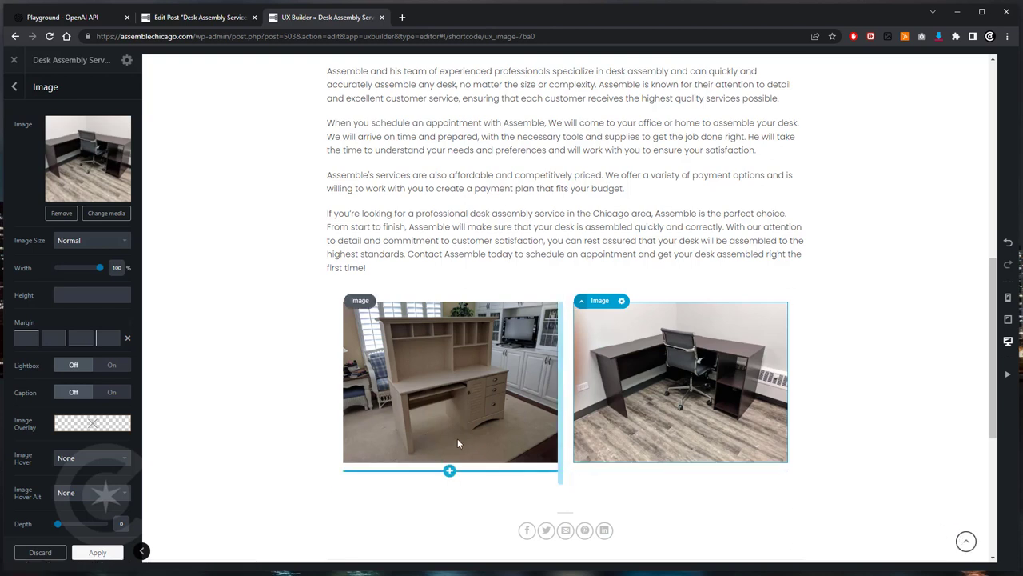
- Turn Lightbox on for both the right L-shaped and left hutch desk photos
left_click(111, 366)
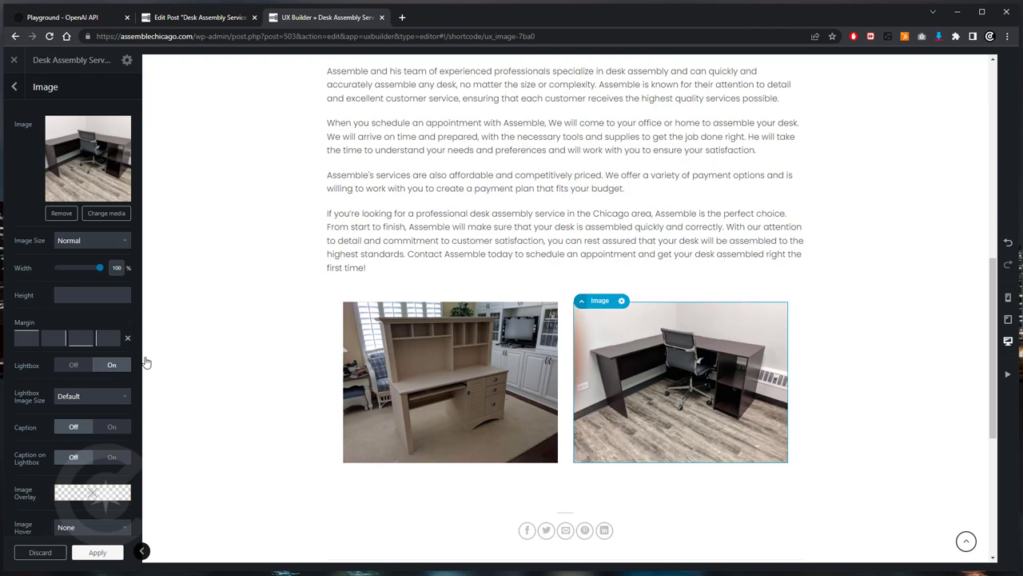
left_click(449, 347)
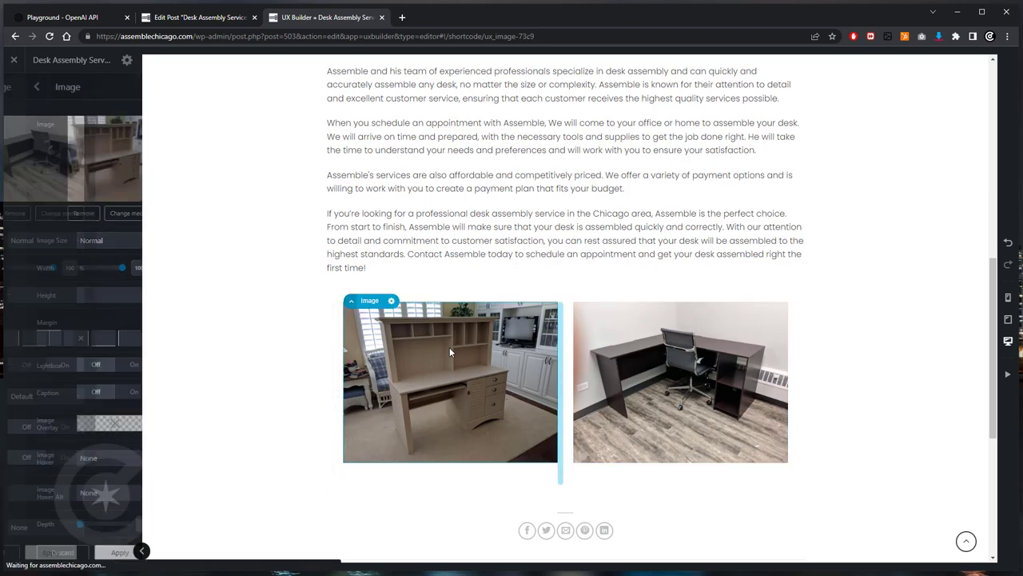
left_click(125, 369)
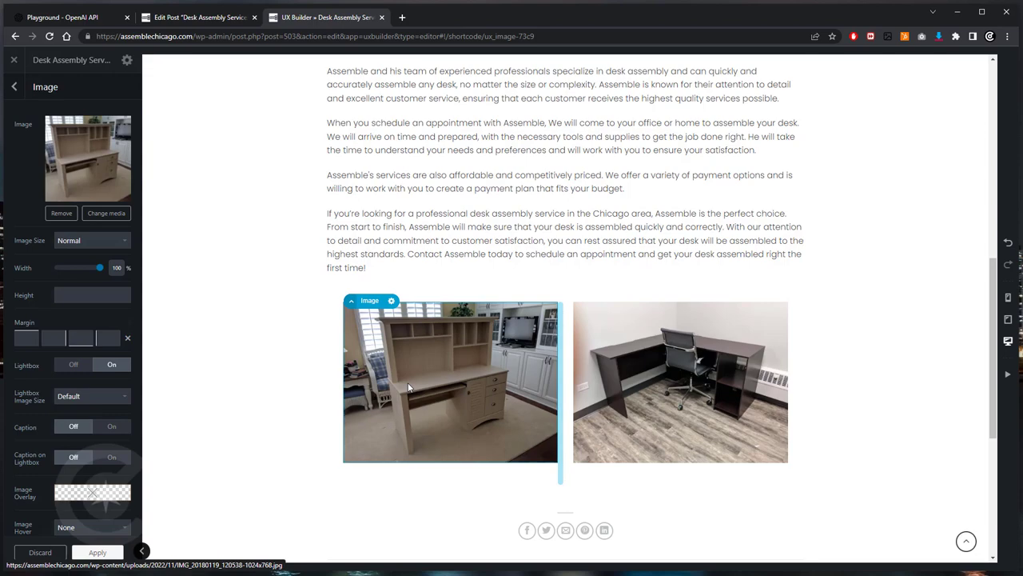
- Apply the image settings and update the post to save the changes
scroll(247, 311, "up", 2)
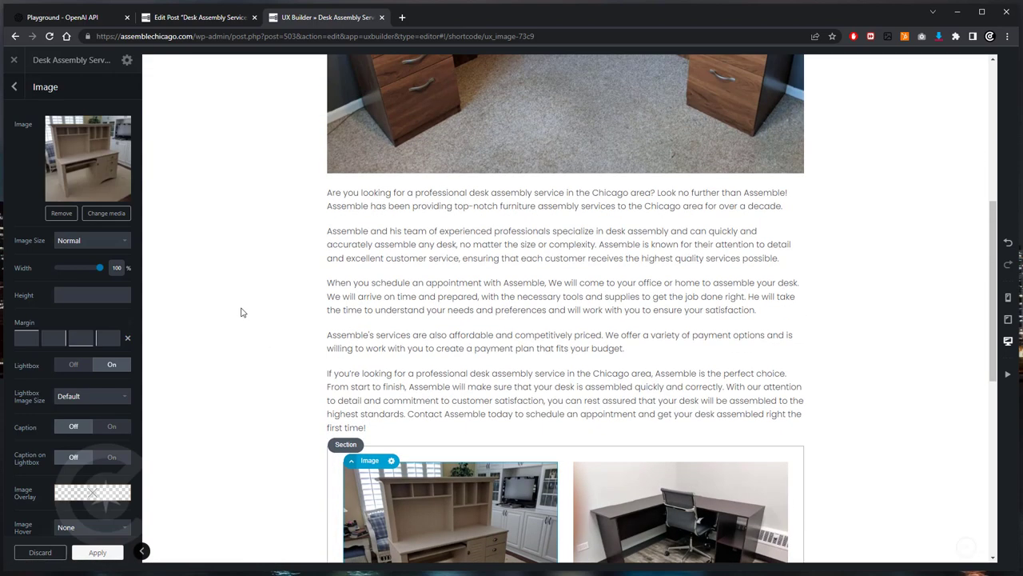
scroll(244, 328, "up", 5)
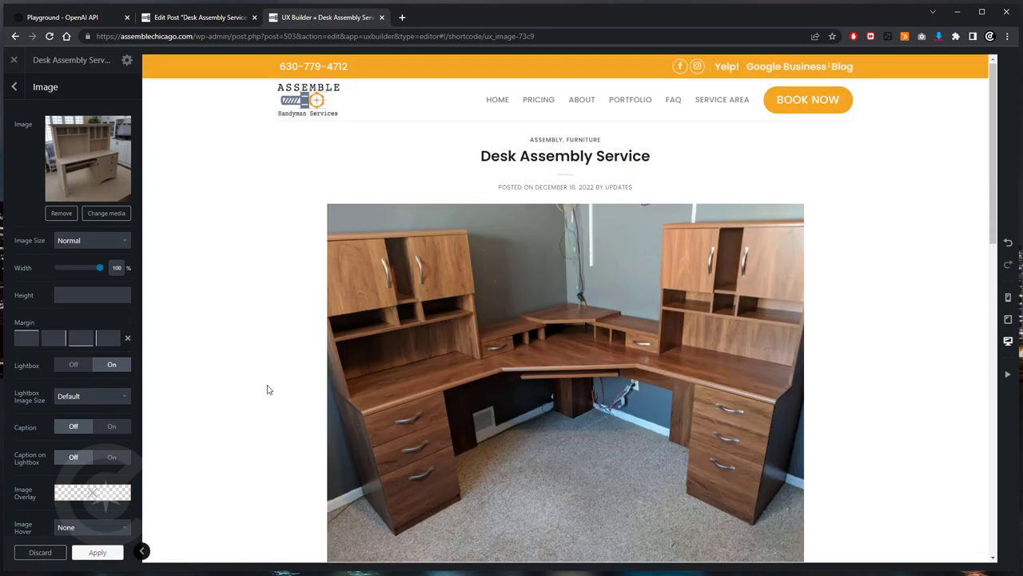
scroll(257, 348, "down", 4)
scroll(256, 347, "down", 5)
scroll(257, 348, "down", 2)
scroll(293, 339, "up", 4)
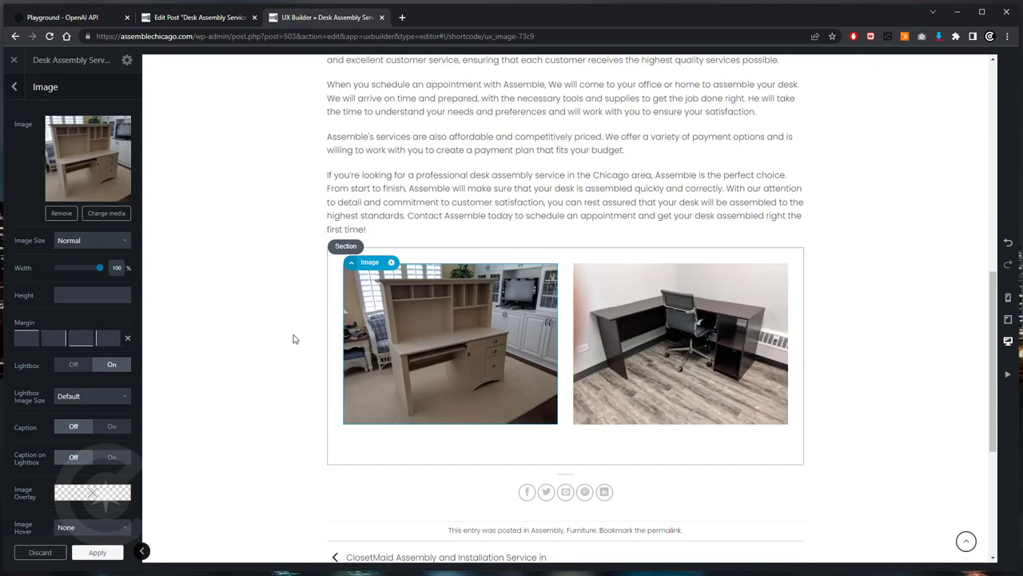
scroll(292, 339, "up", 4)
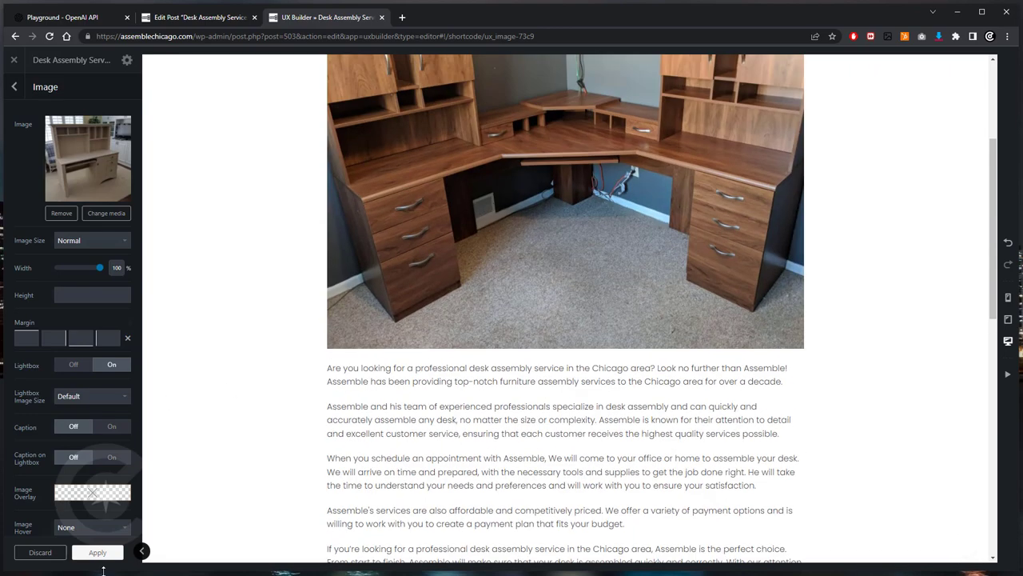
left_click(97, 552)
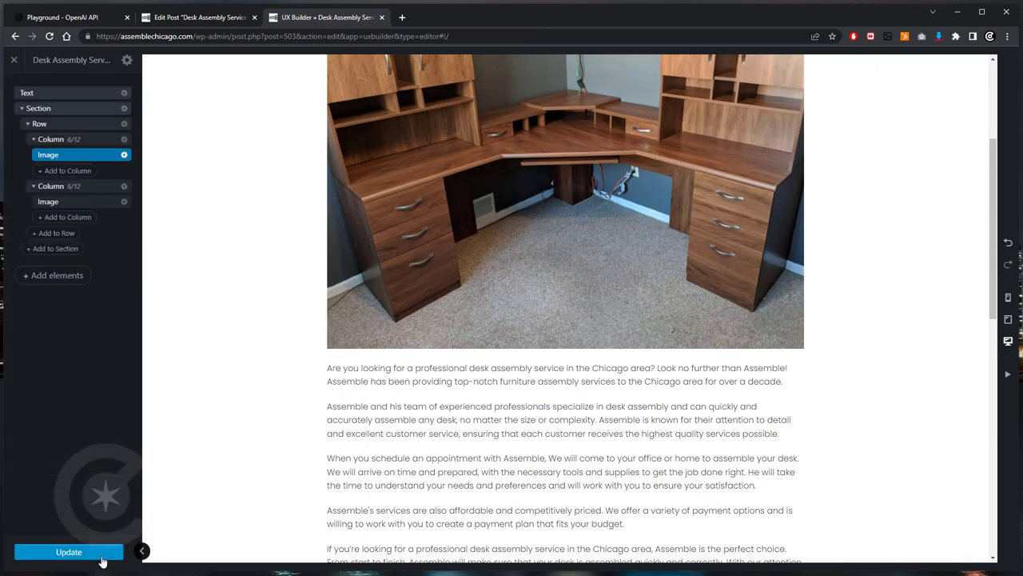
left_click(102, 554)
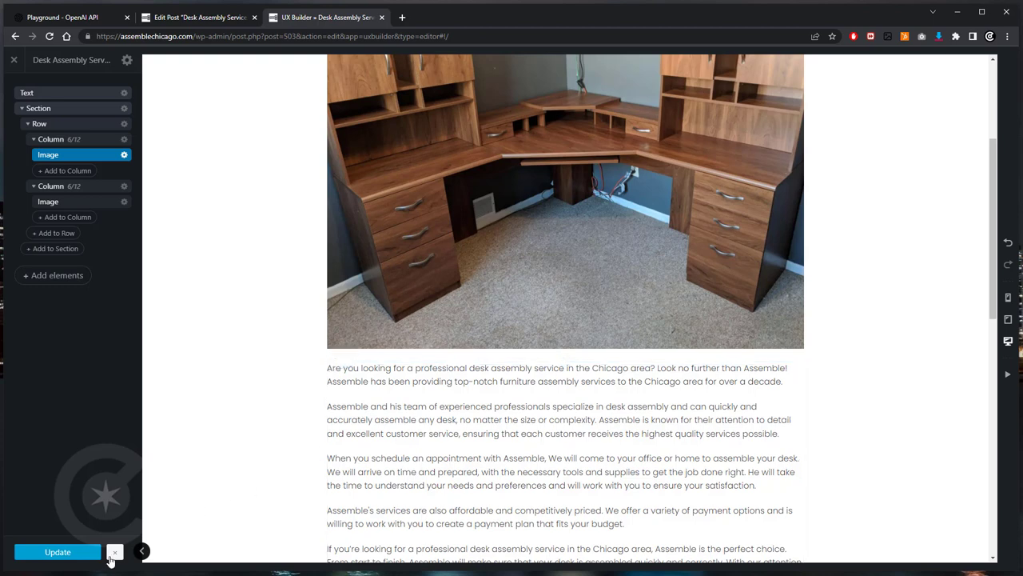
- View the live post and test the lightbox on the L-shaped and hutch desk photos
left_click(114, 554)
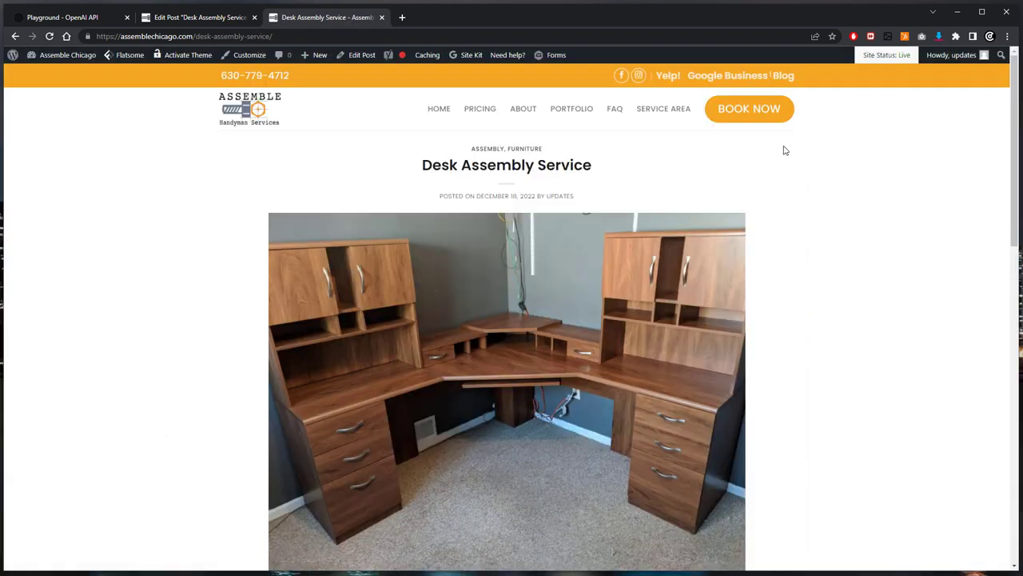
scroll(783, 151, "down", 3)
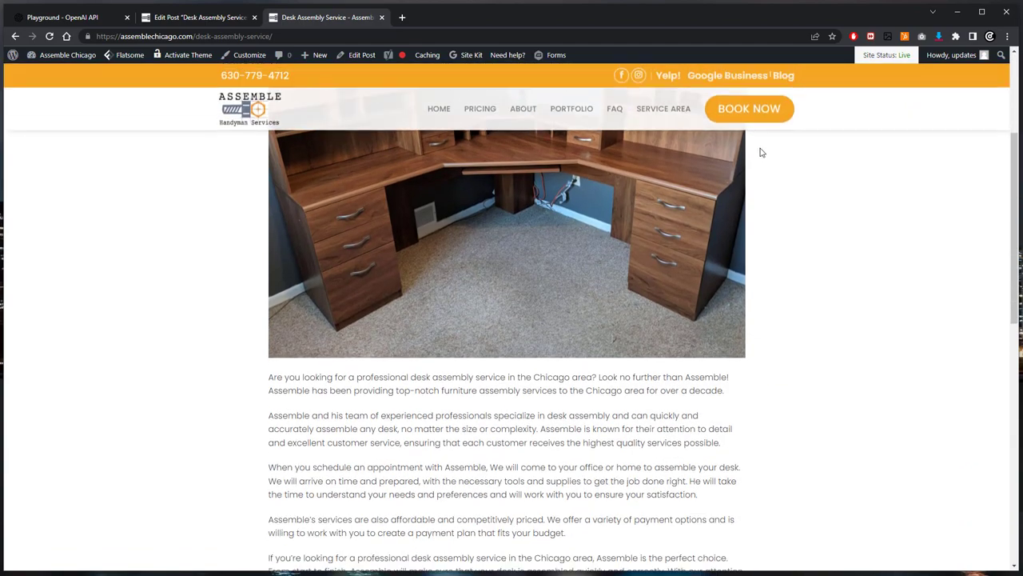
scroll(707, 162, "down", 3)
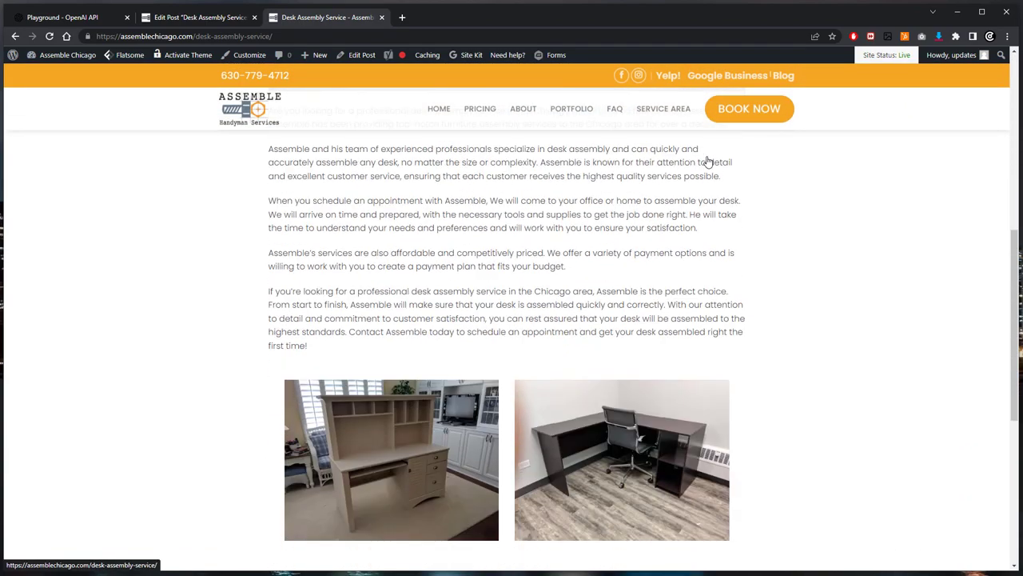
left_click(658, 466)
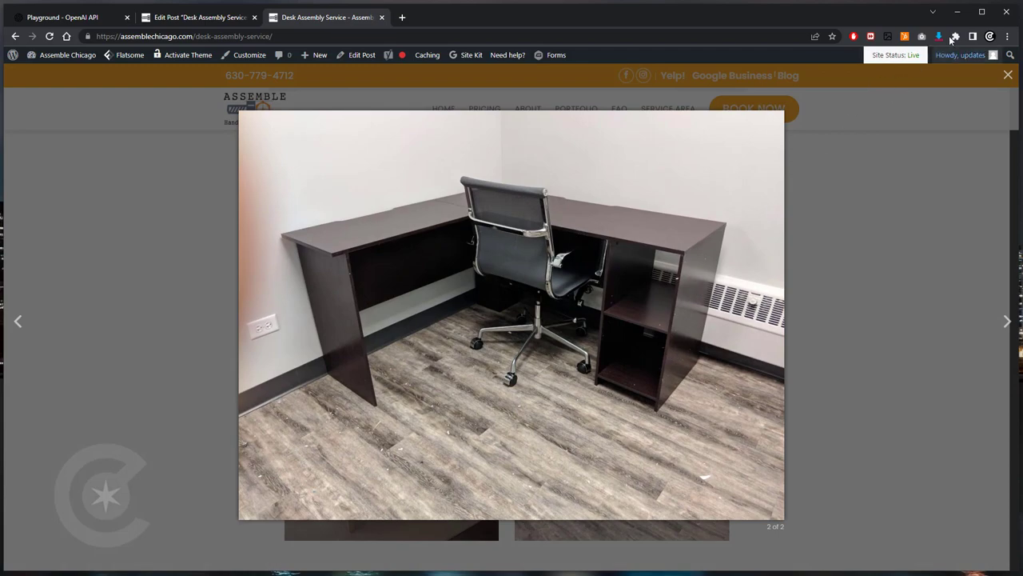
left_click(1008, 75)
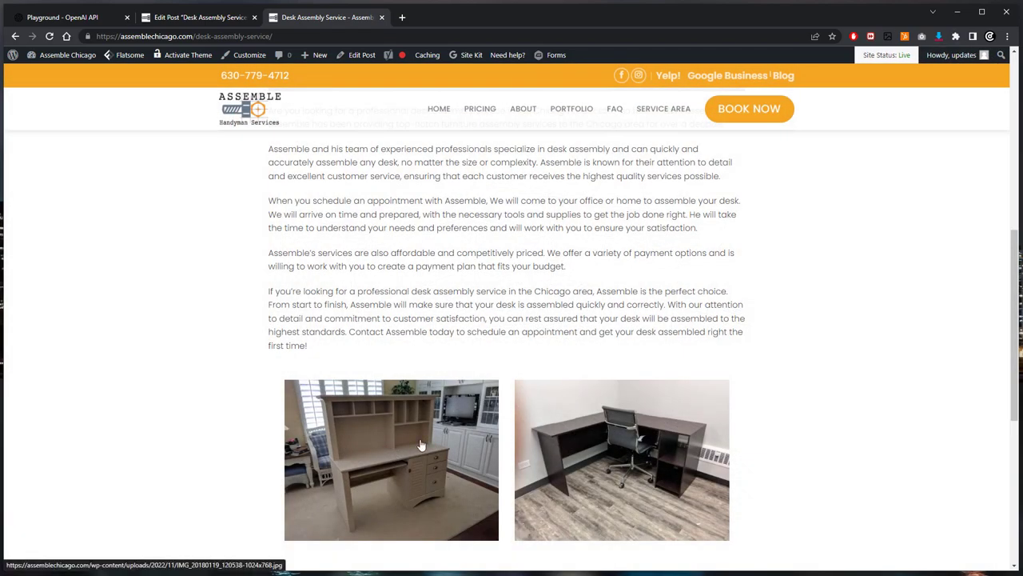
left_click(419, 444)
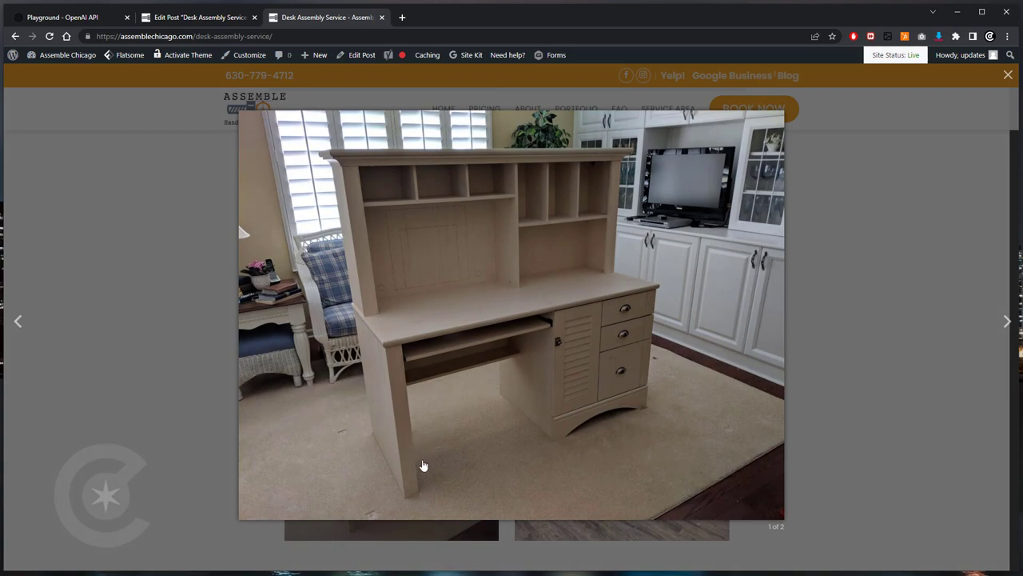
left_click(1008, 75)
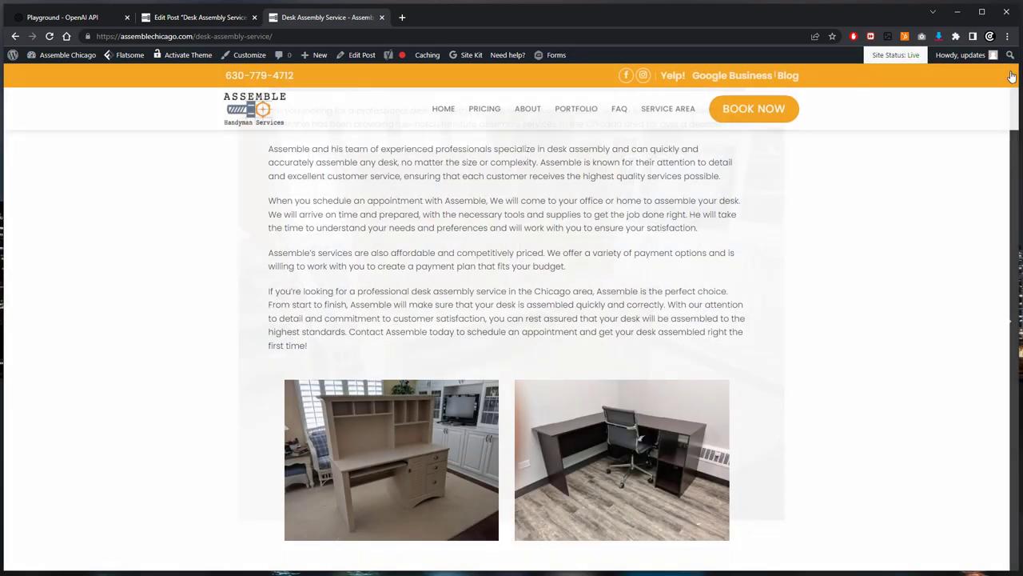